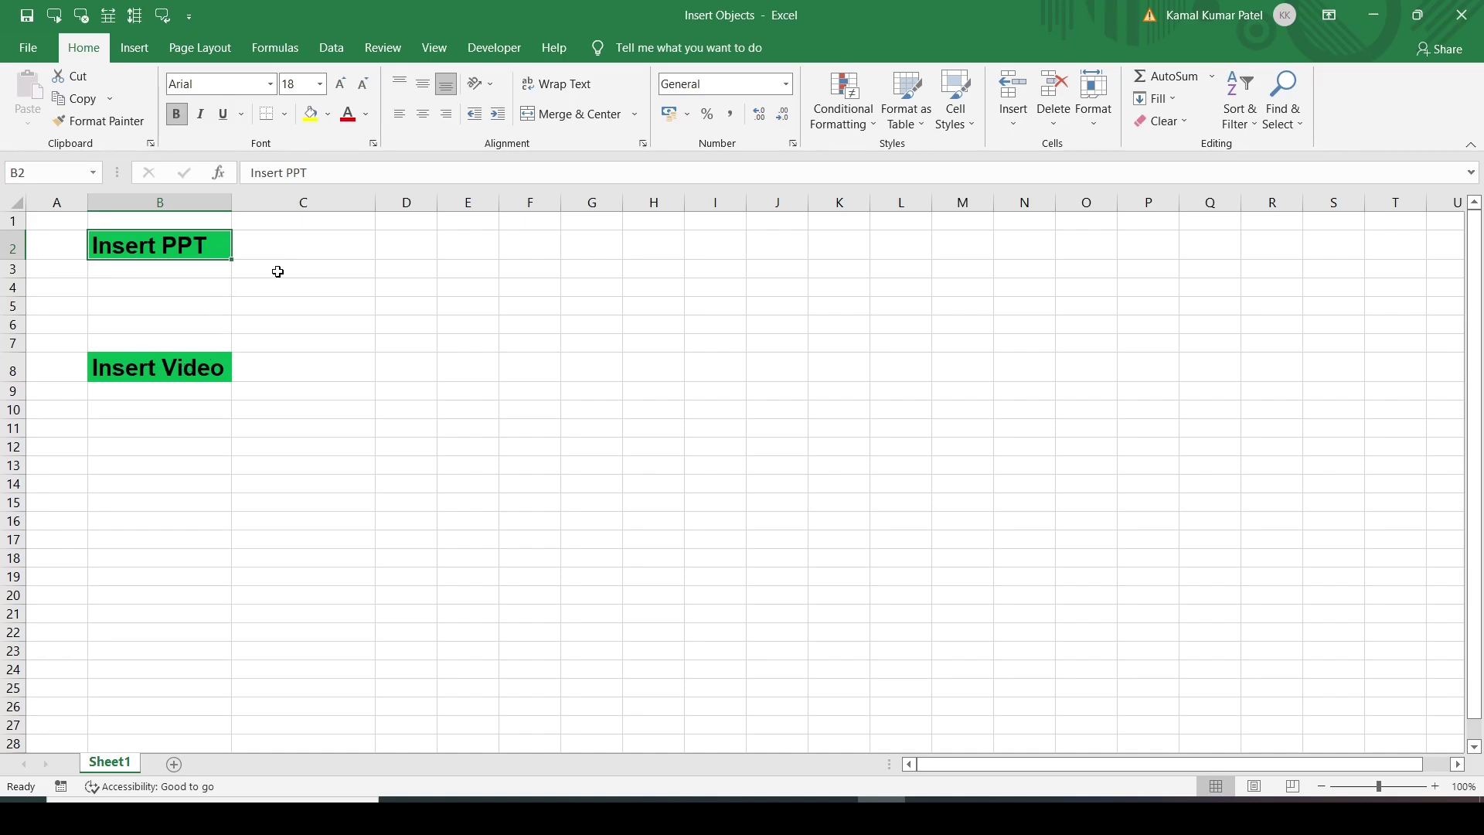
- Select cell C2 and open the Object dialog on its Create from File tab
left_click(290, 241)
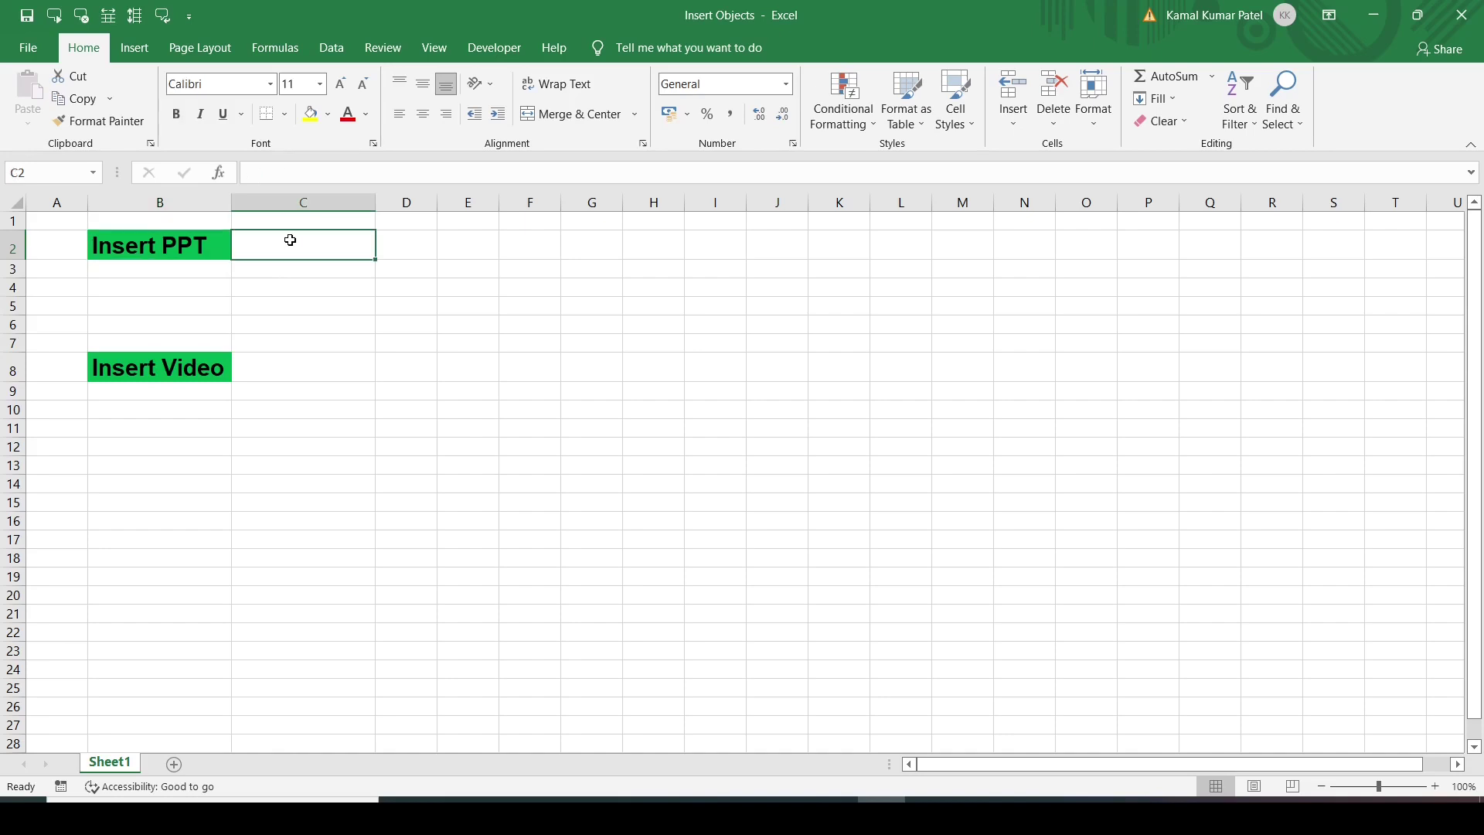
left_click(136, 51)
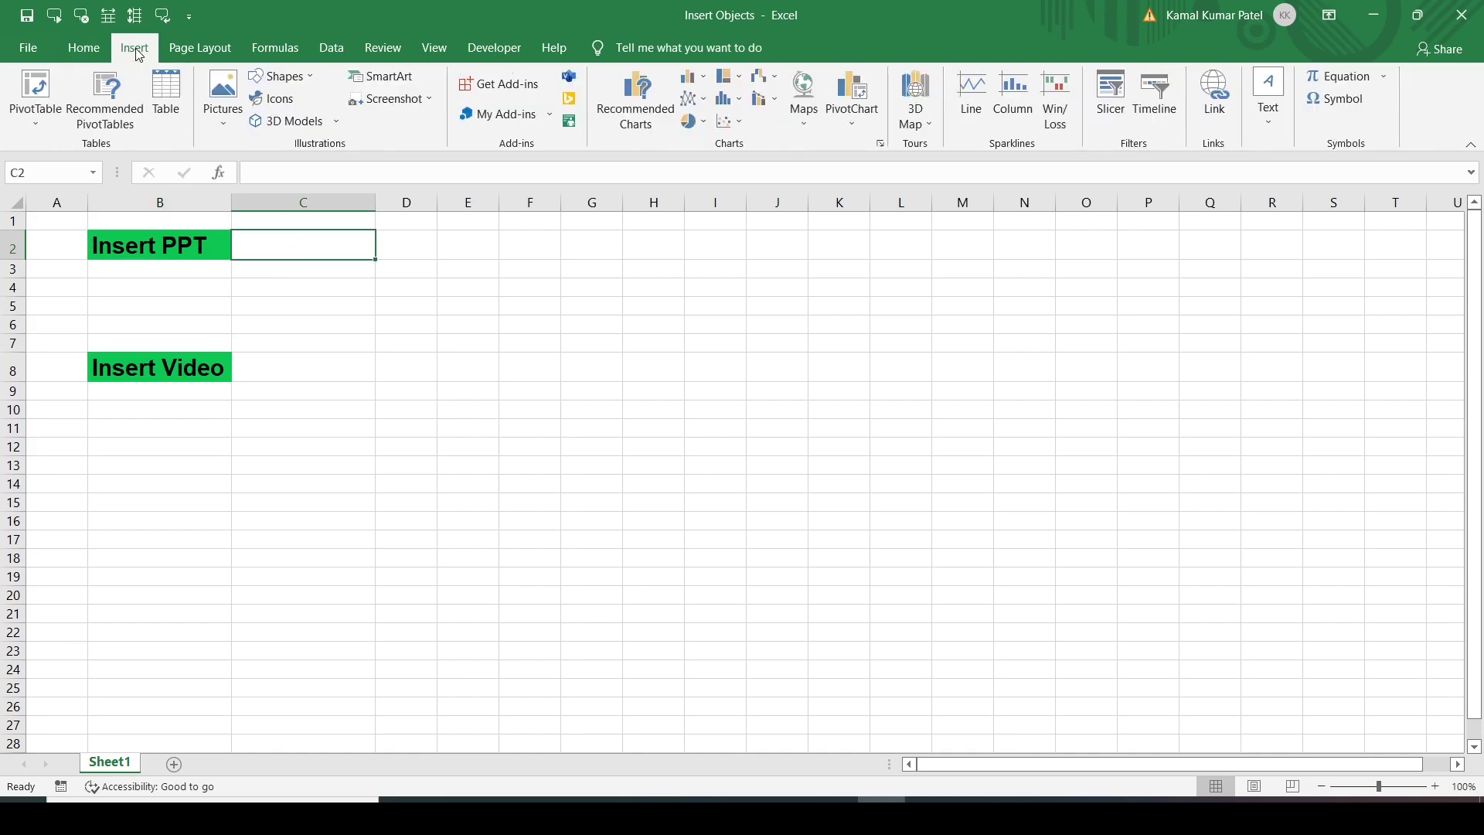
left_click(1270, 126)
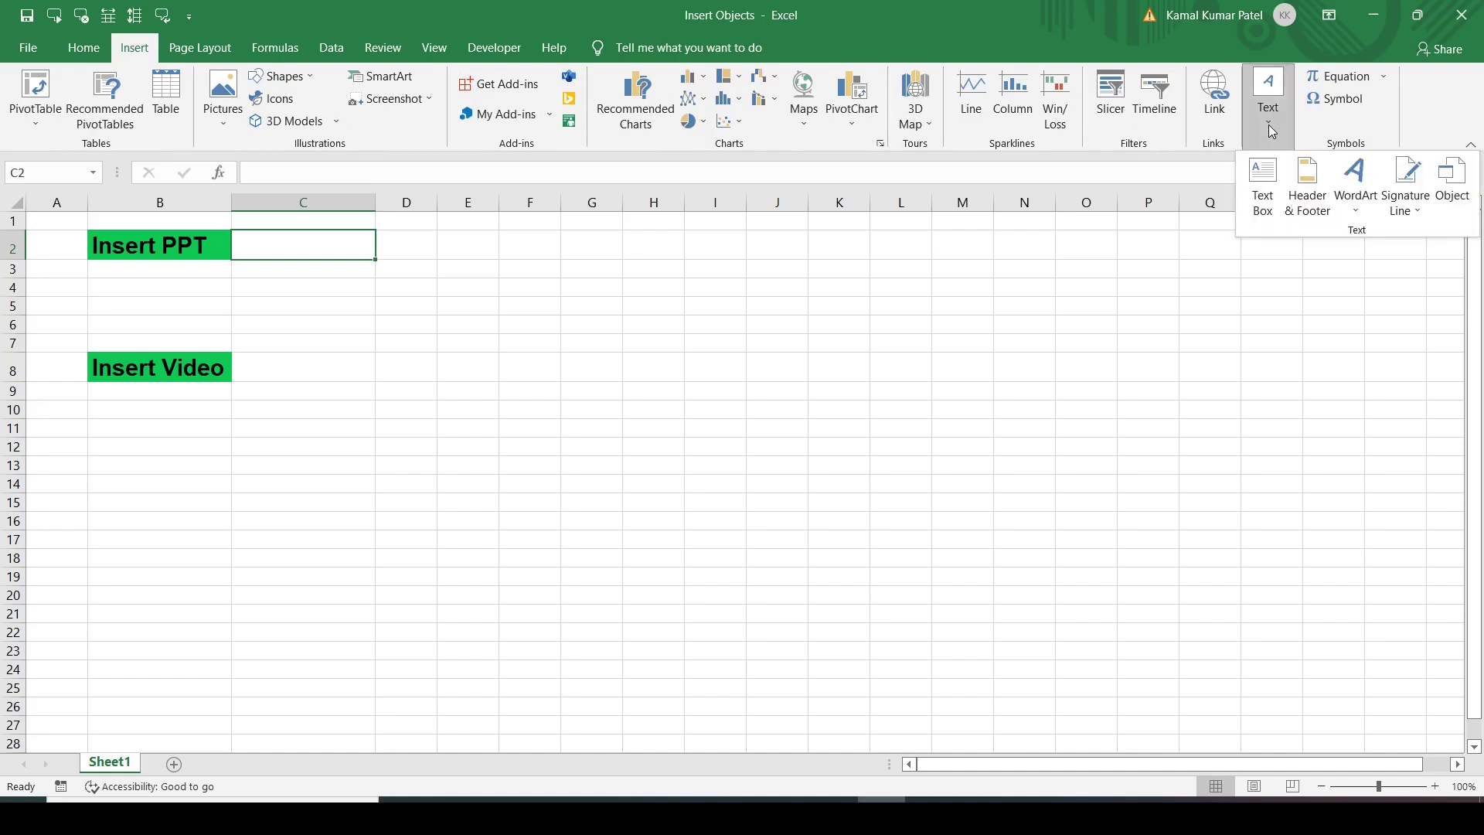
left_click(1454, 183)
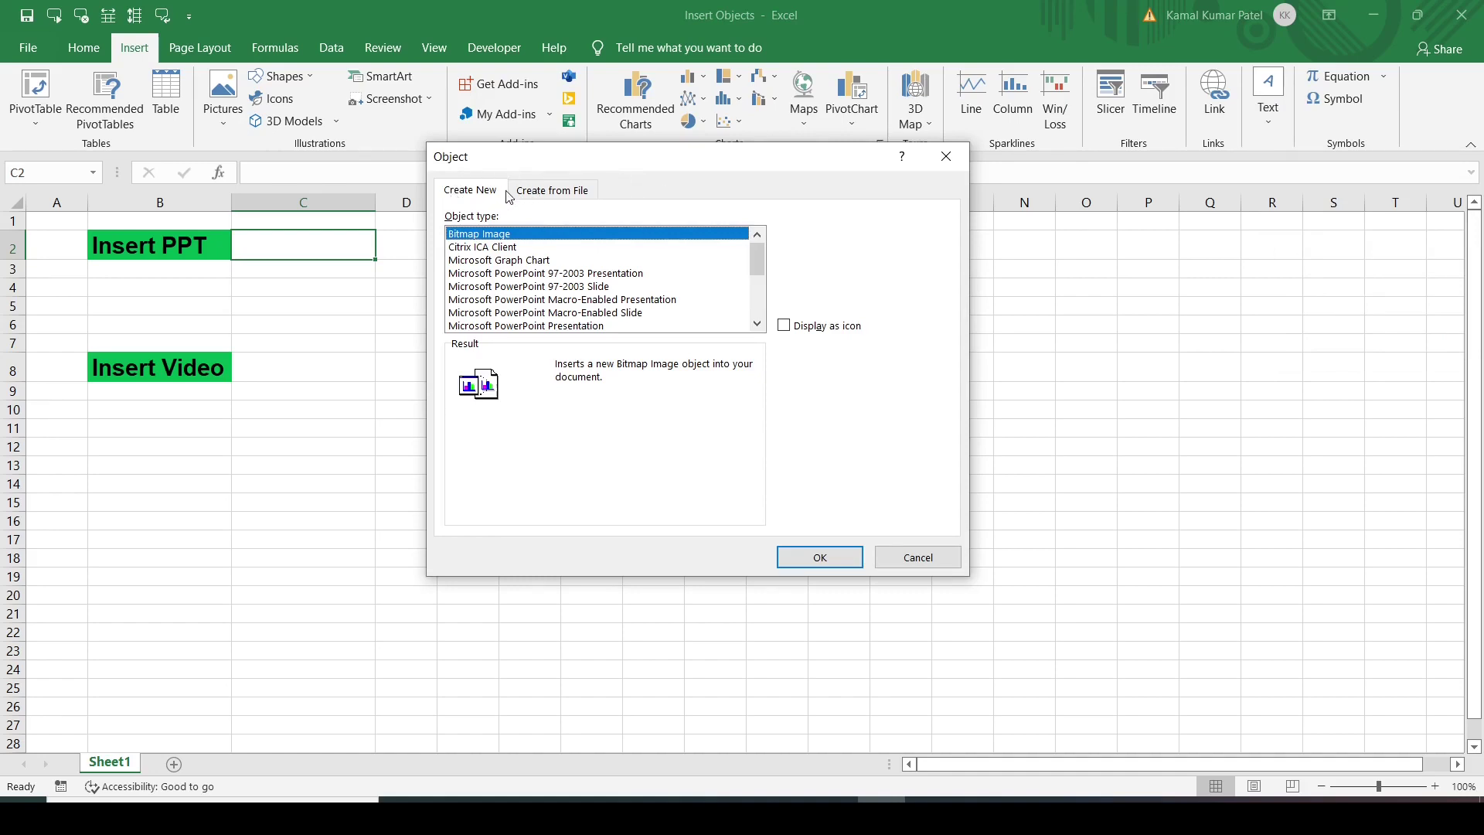
left_click(545, 194)
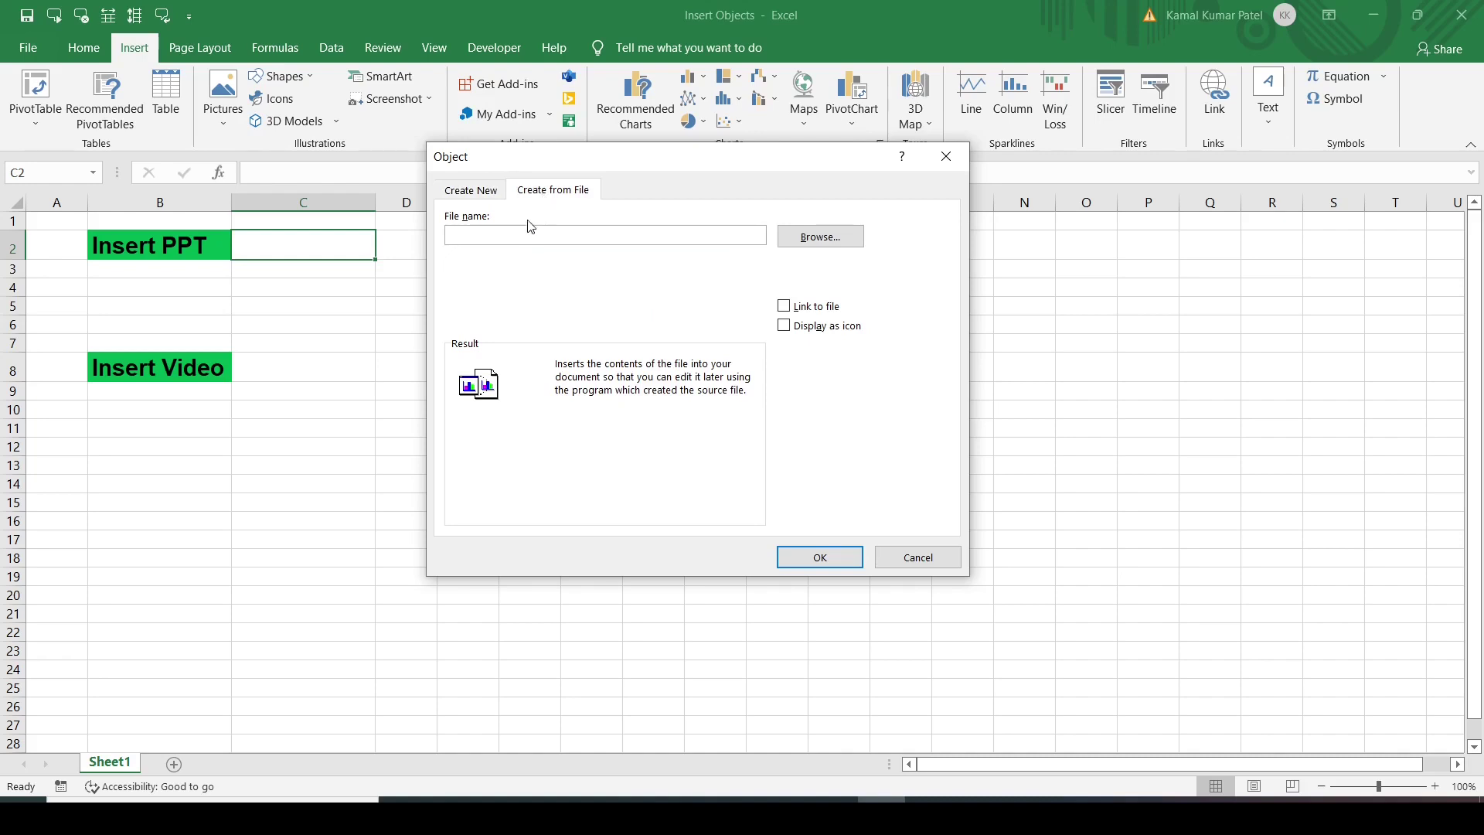
- Choose Excel Shortcuts.pptx and show it as a PowerPoint icon captioned with its file name
left_click(851, 241)
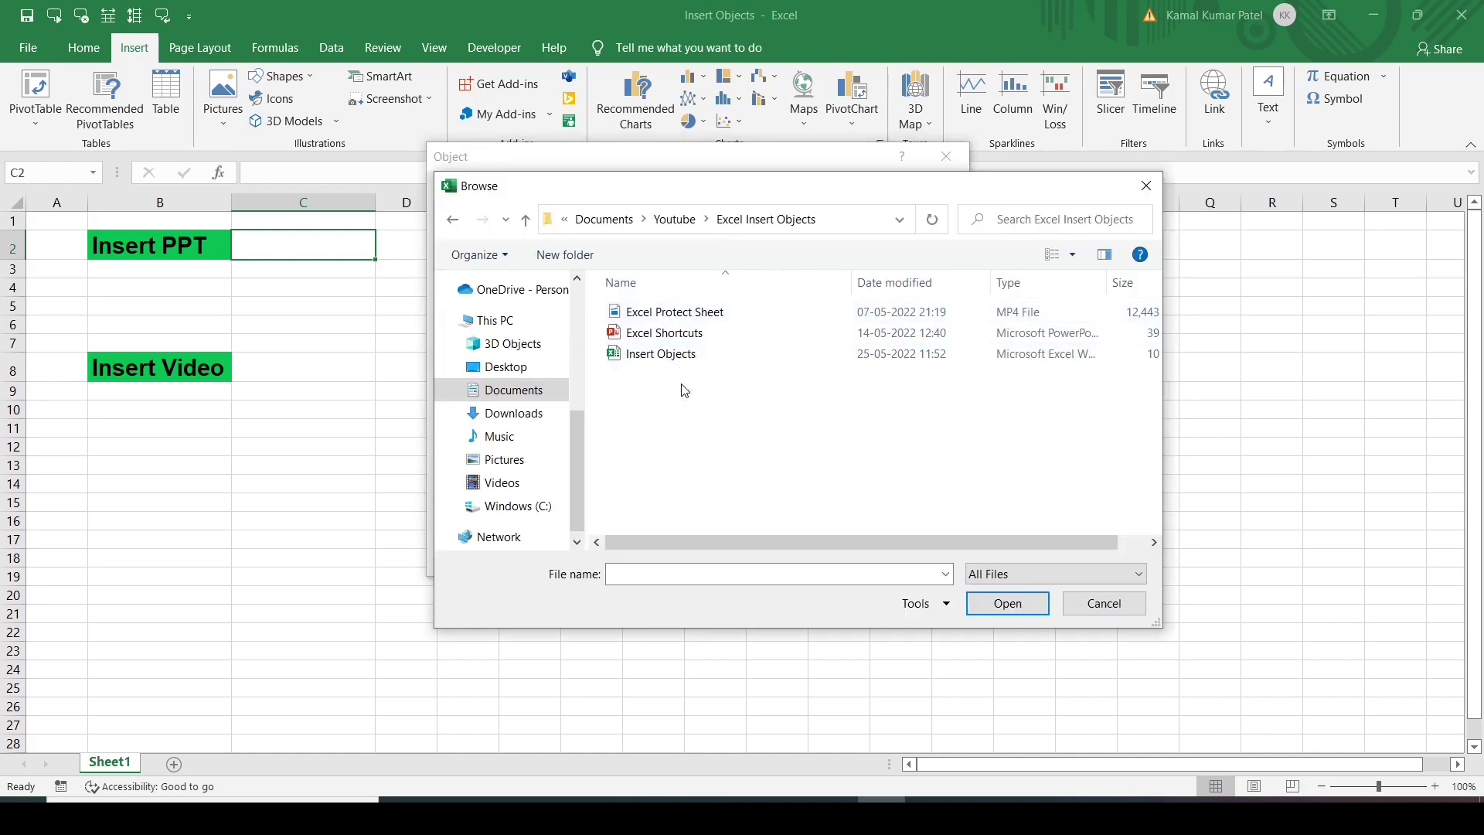
double_click(659, 334)
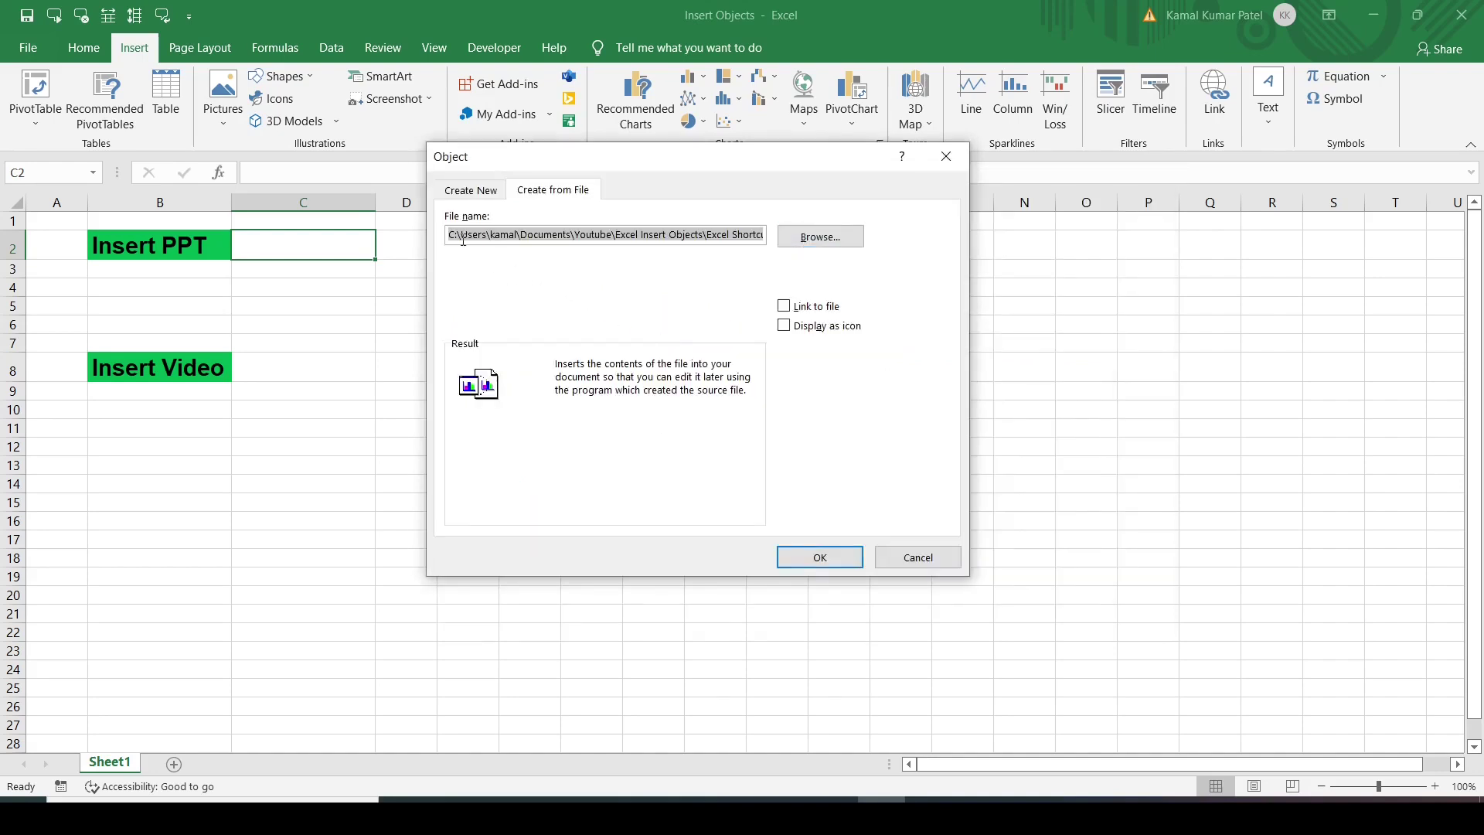
left_click(786, 328)
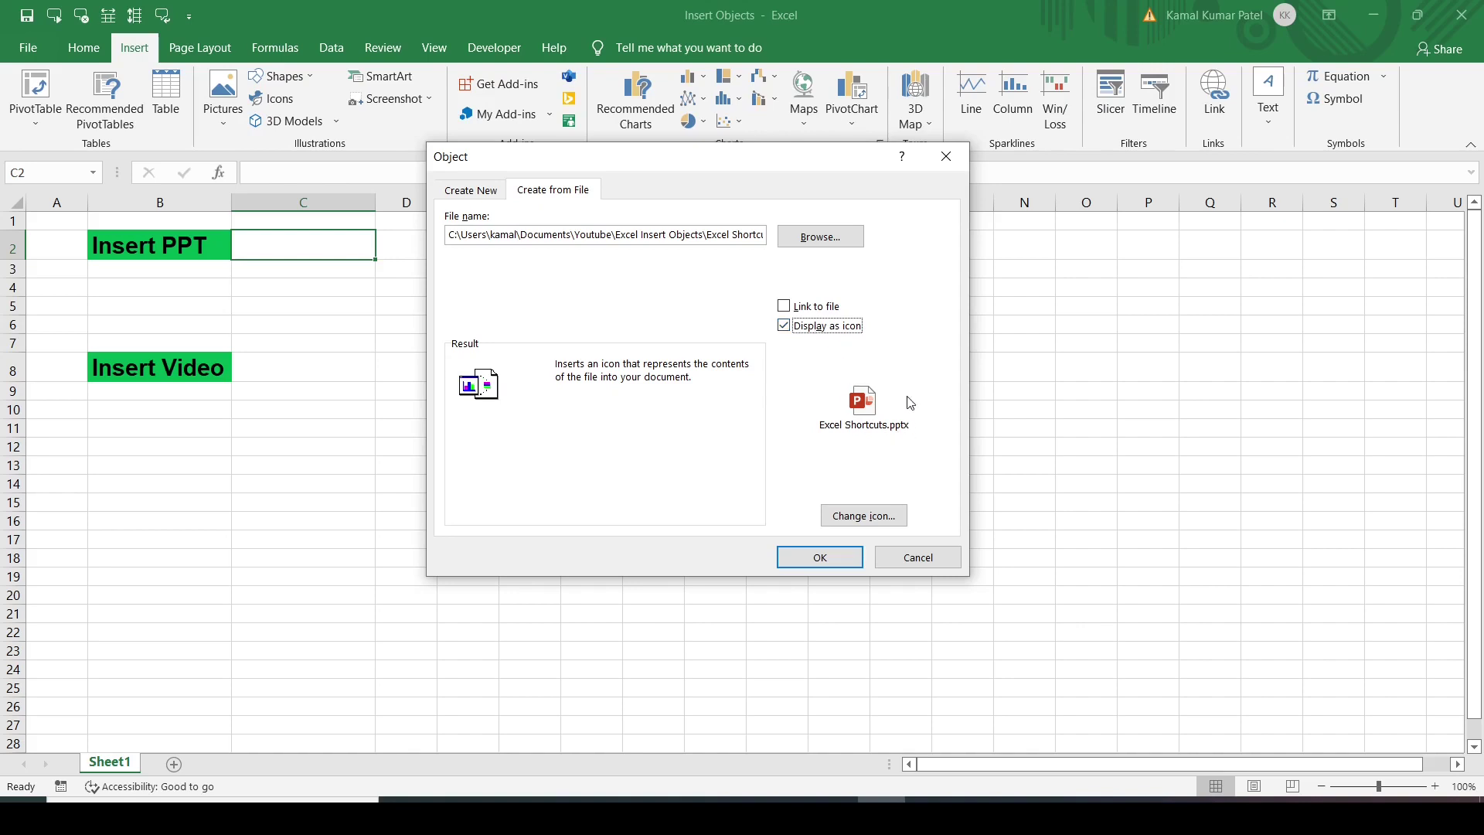
left_click(863, 518)
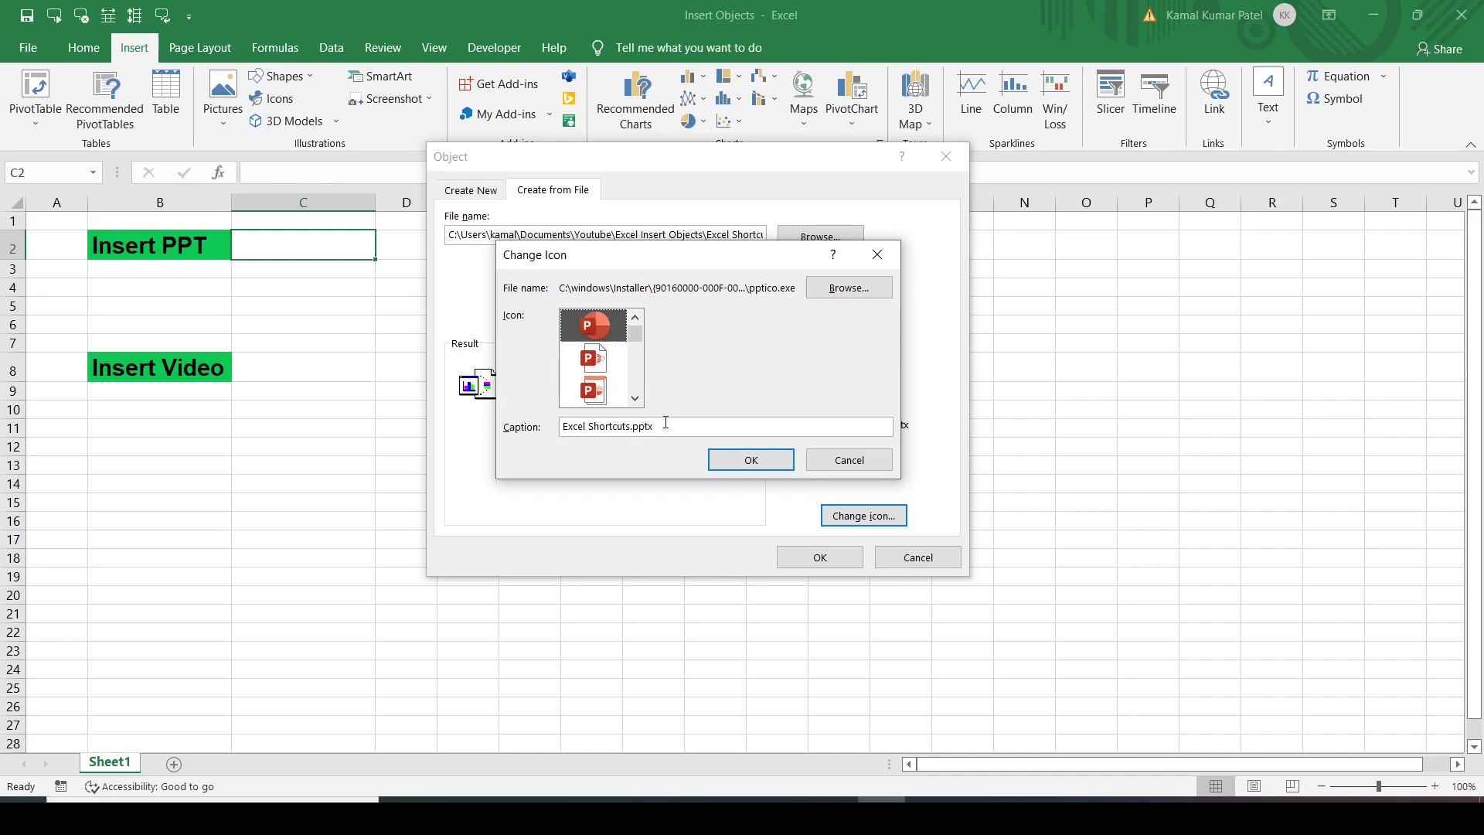
left_click(750, 460)
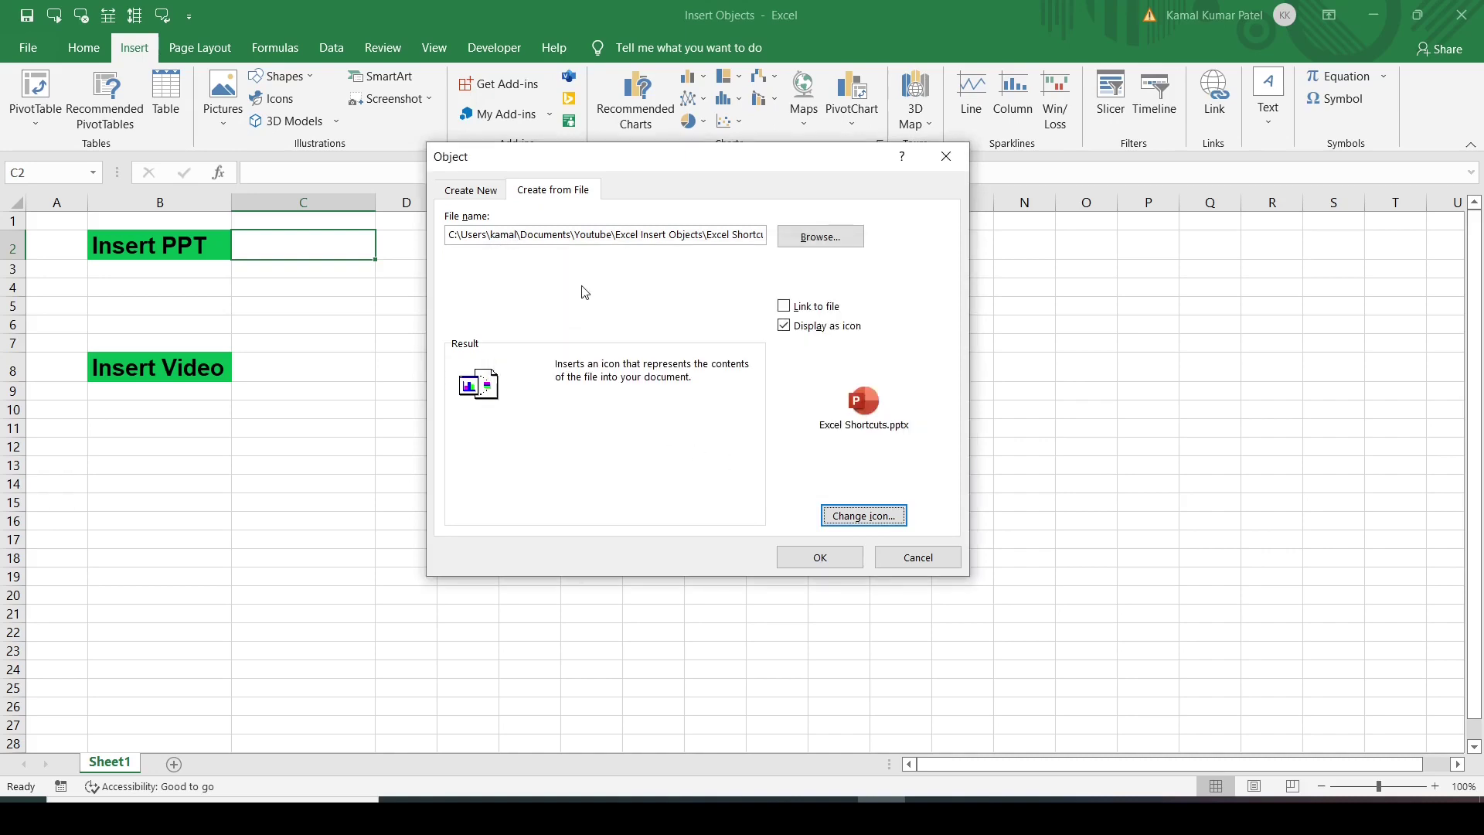
- Insert the Excel Shortcuts.pptx icon and nudge it slightly right within column C
left_click(830, 559)
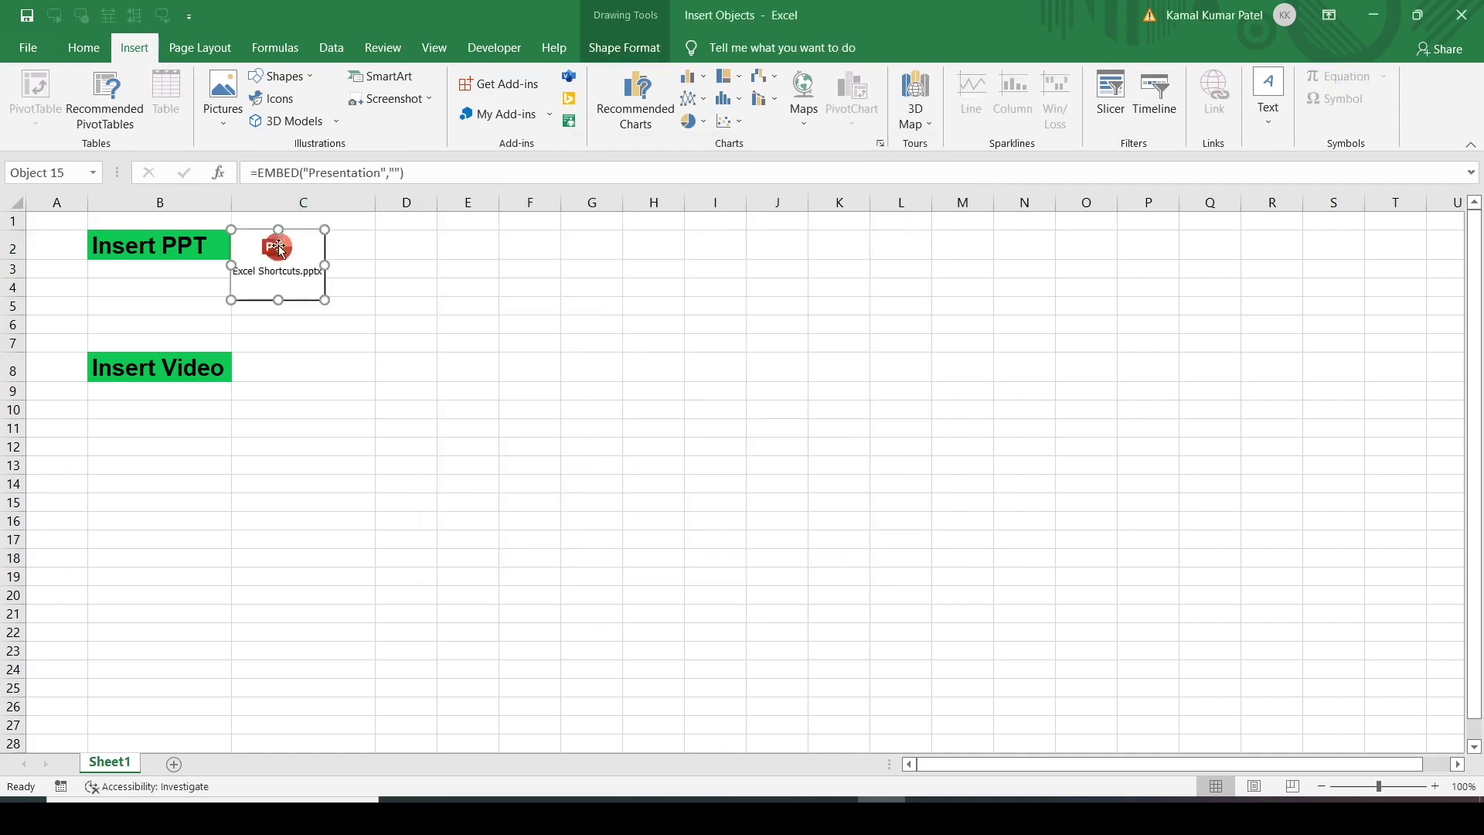
left_click_drag(283, 254, 323, 248)
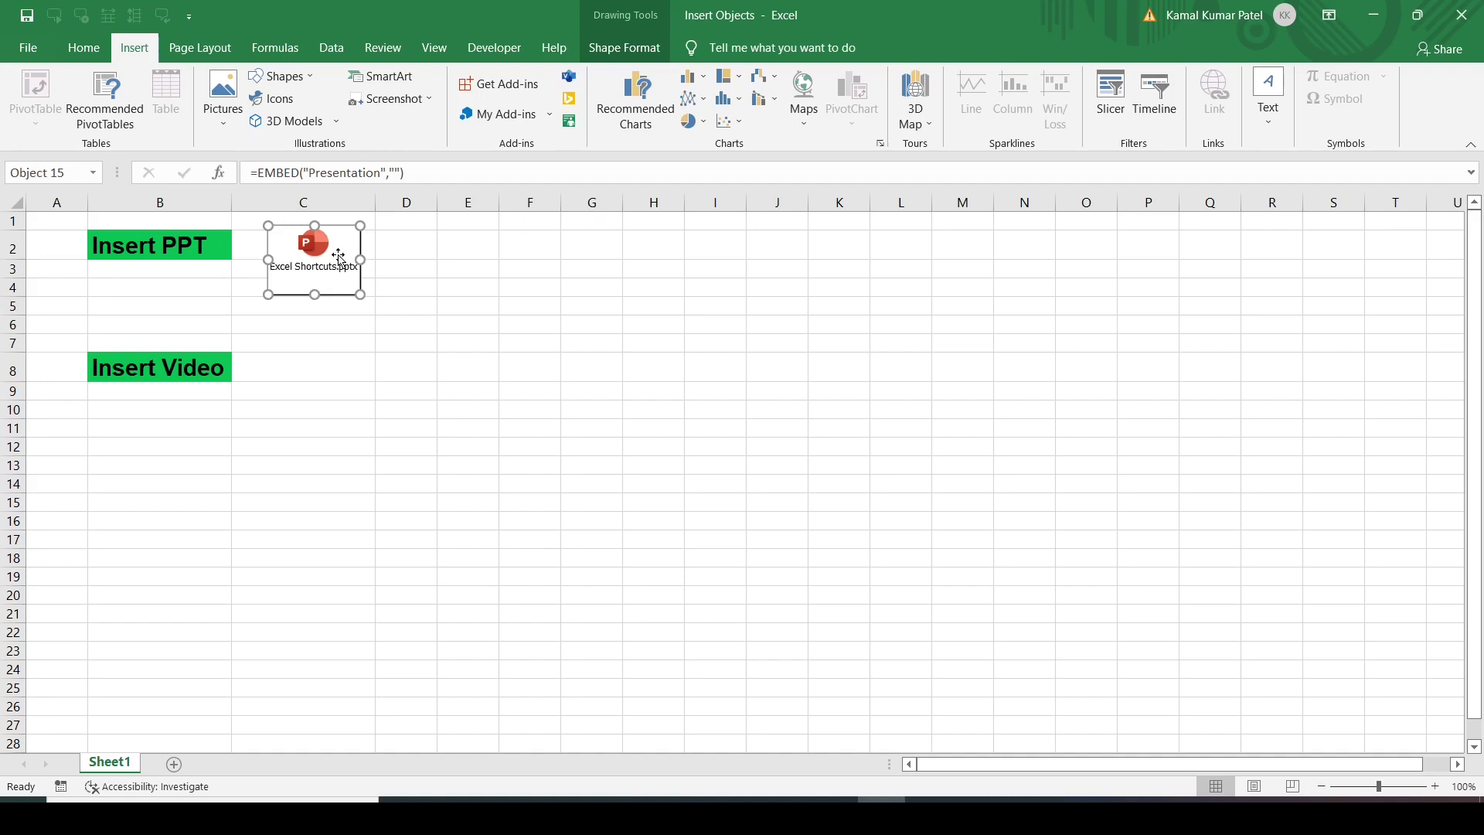
double_click(306, 243)
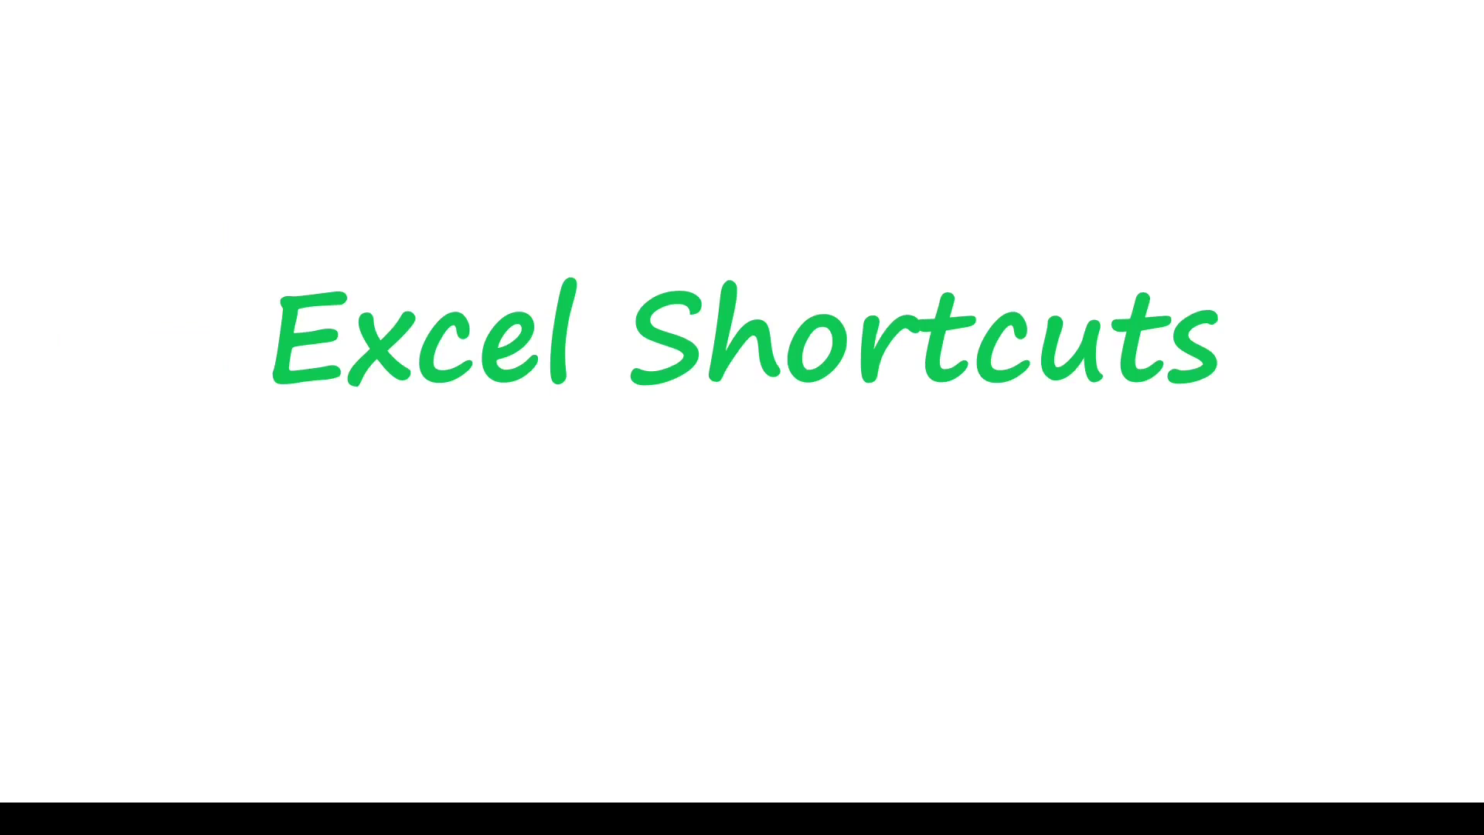
key("Right")
key("Right")
key("Right")
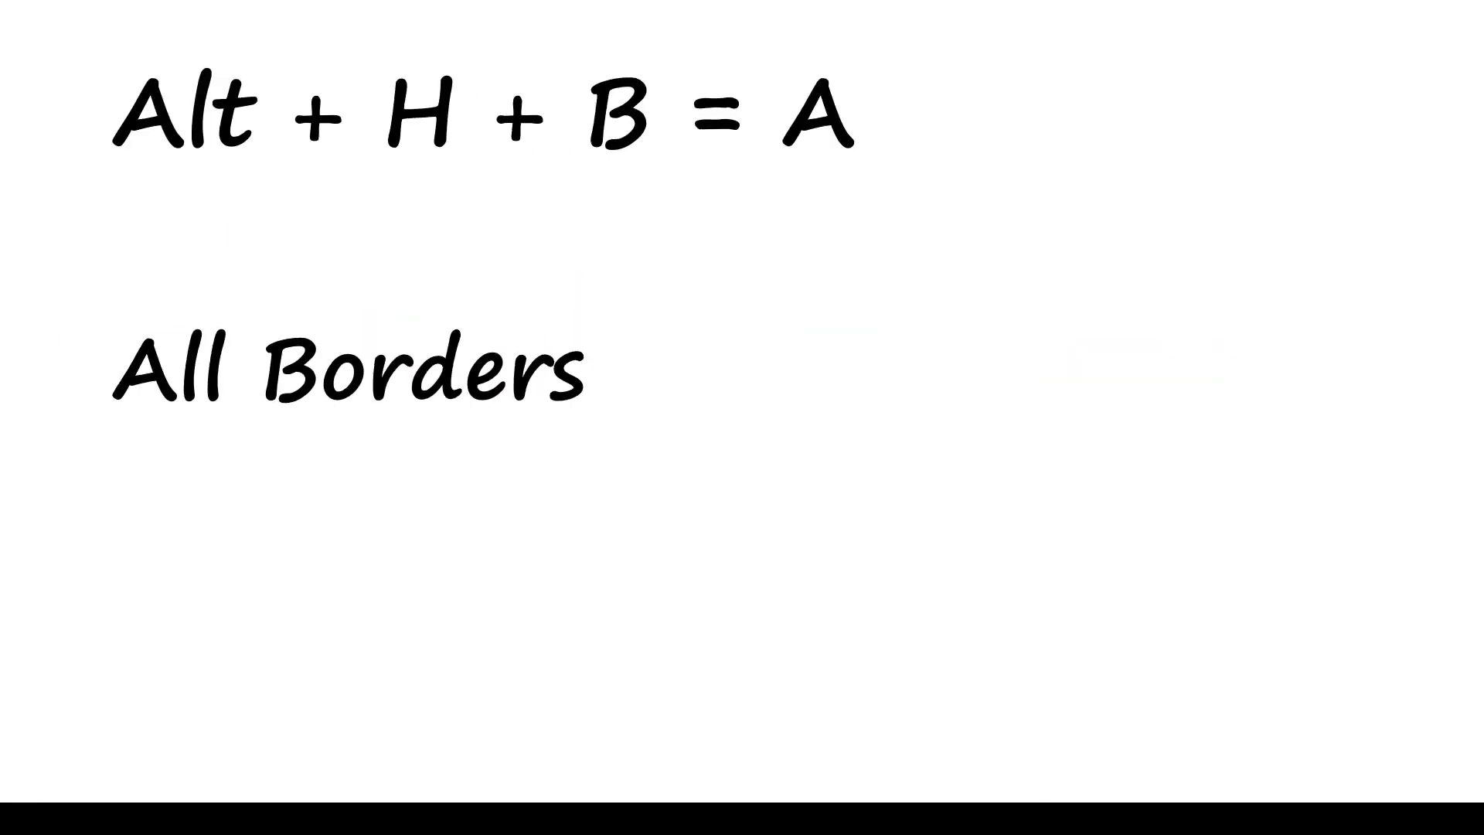
key("Right")
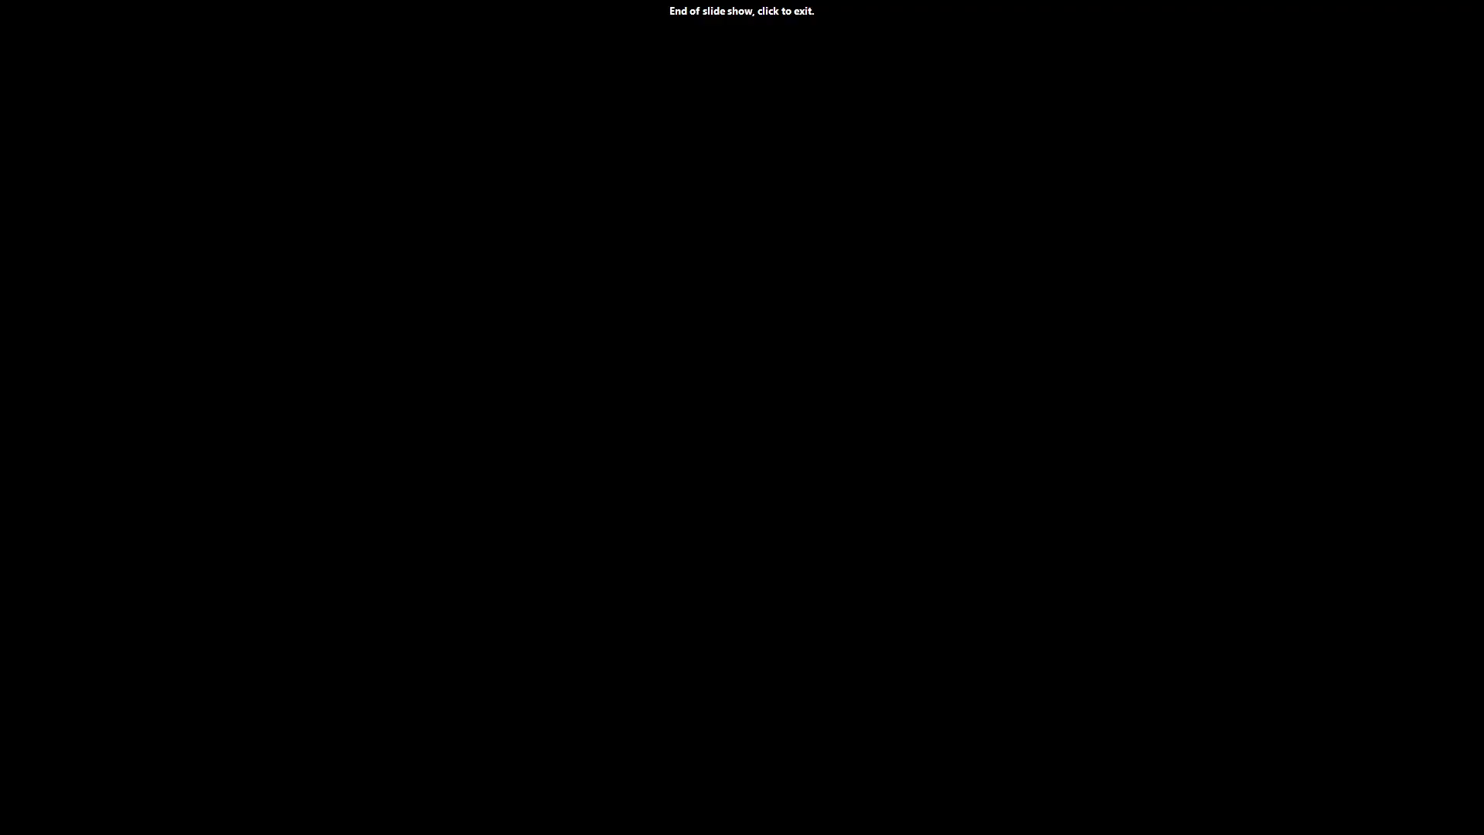
key("Right")
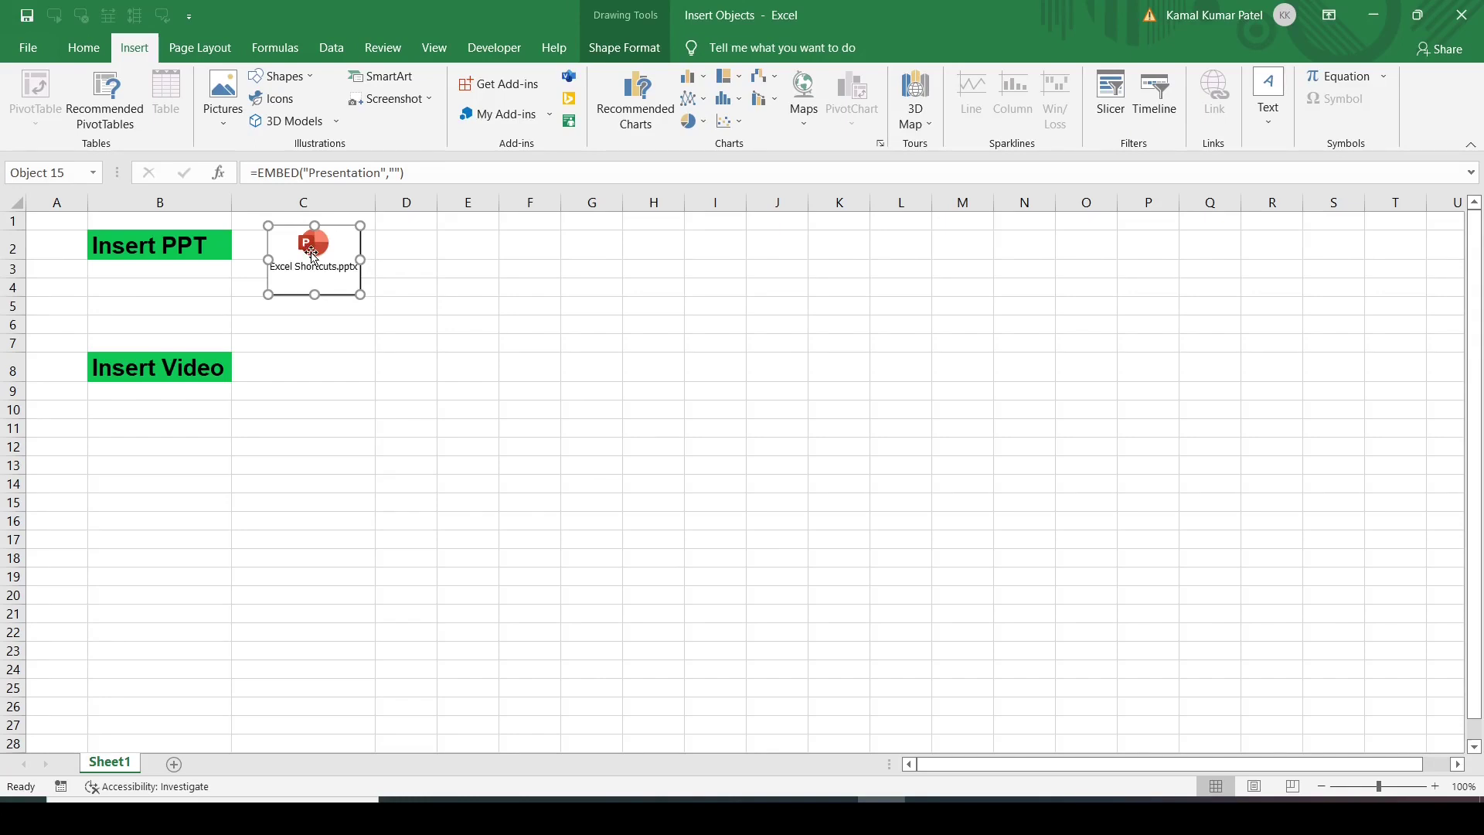
- Edit the embedded presentation in PowerPoint and place the insertion point after slide 4
right_click(312, 255)
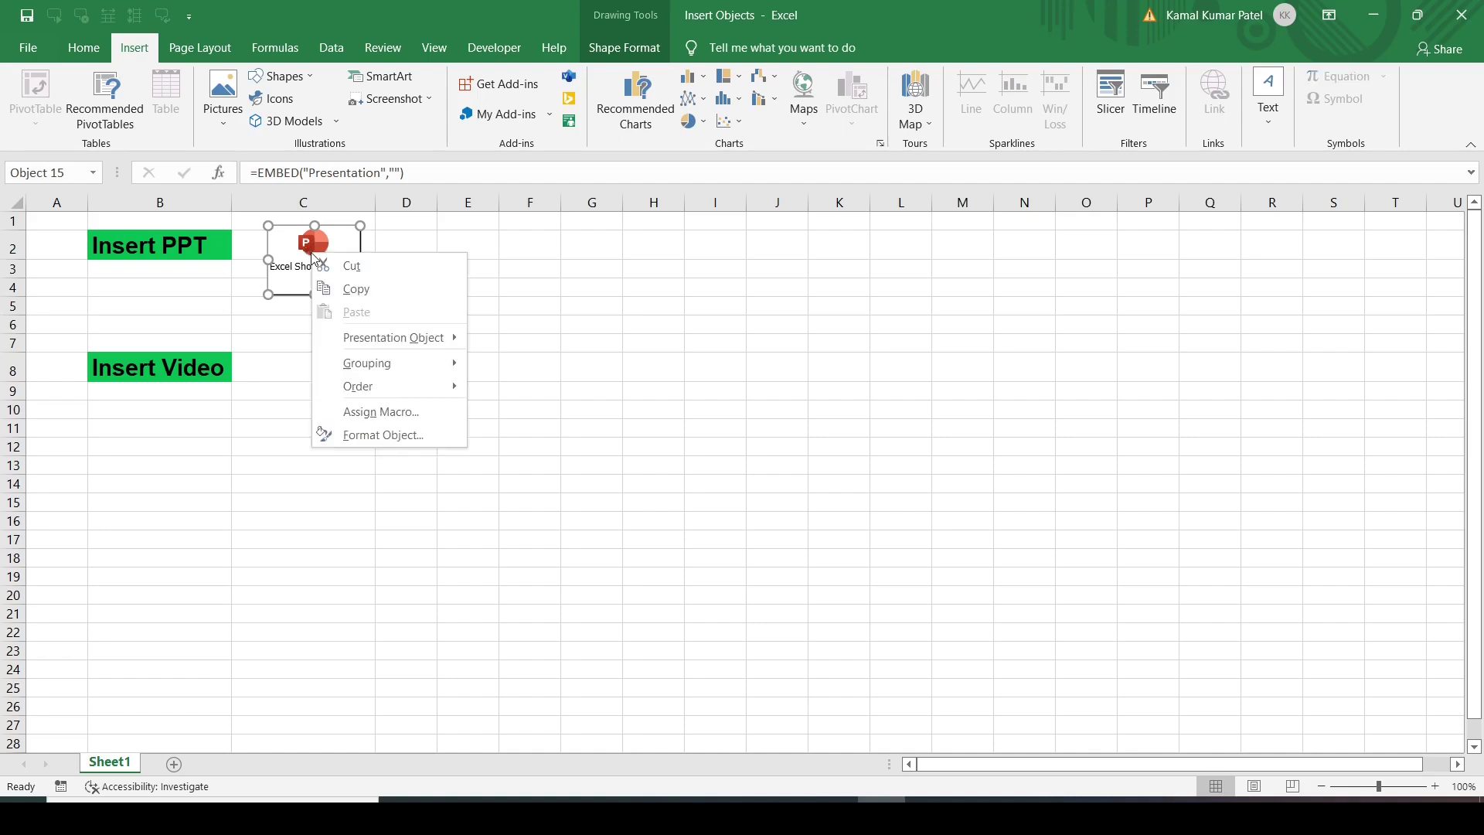
mouse_move(381, 338)
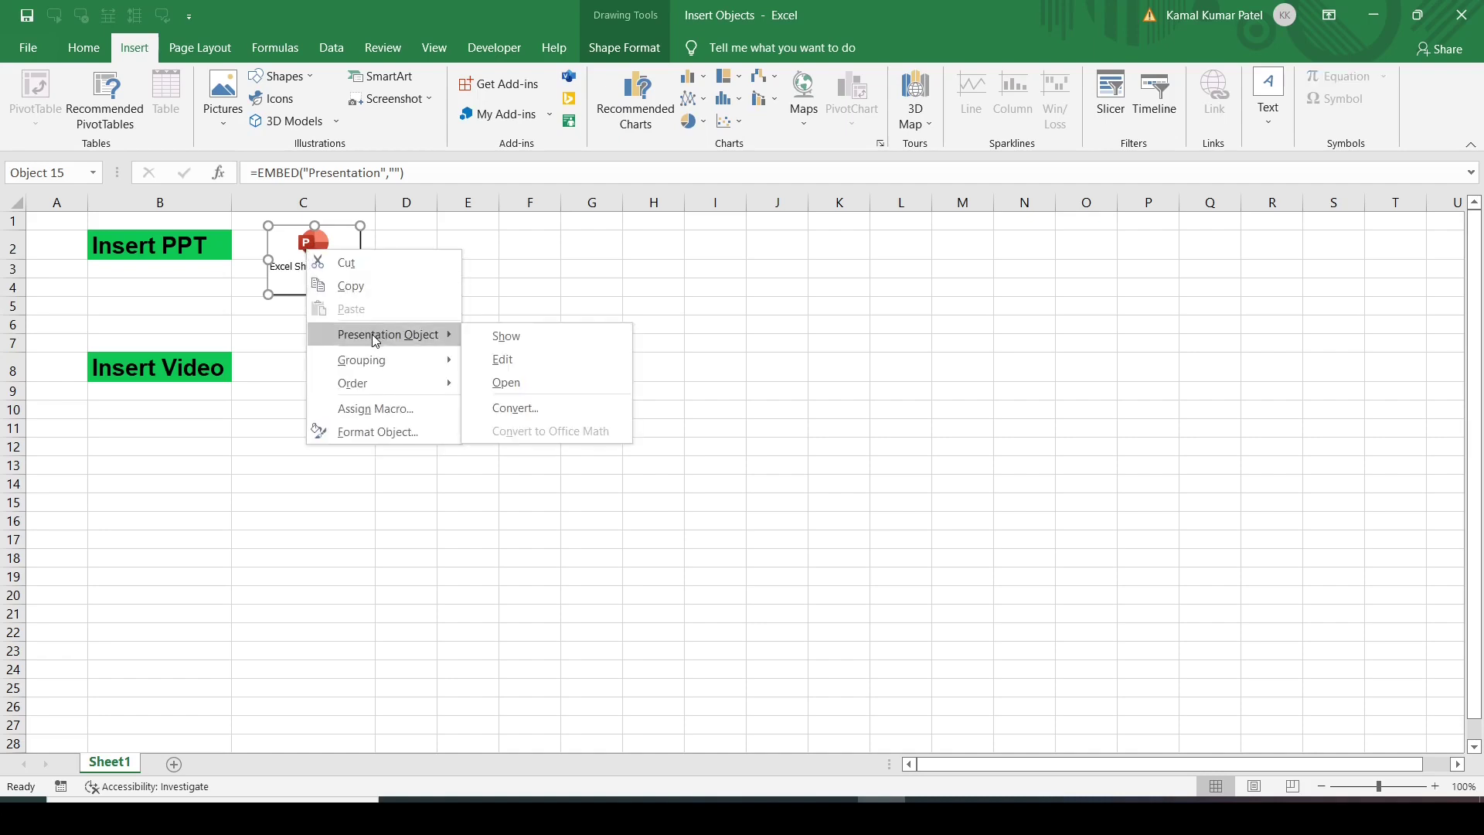
left_click(504, 359)
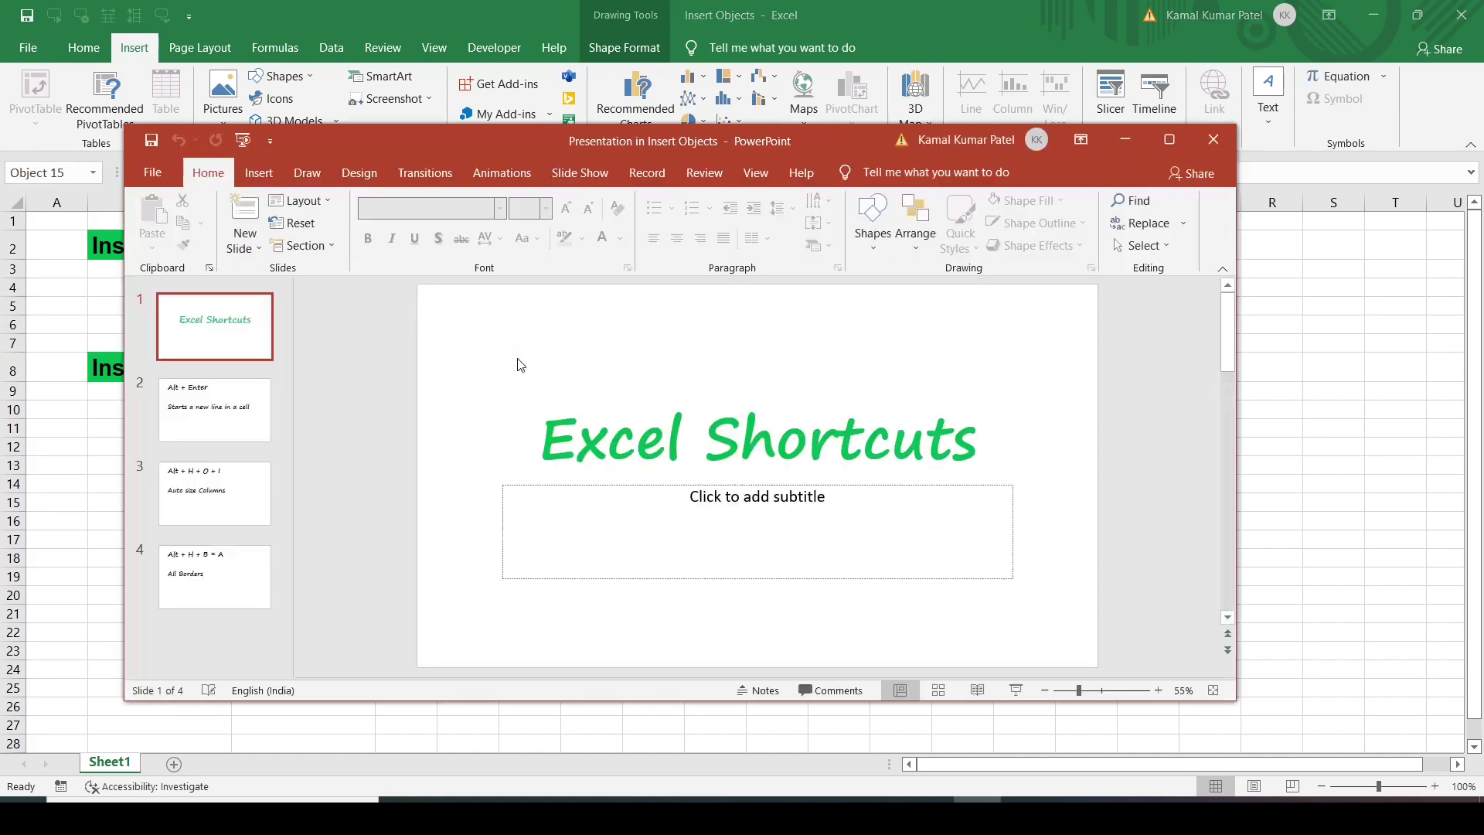
left_click(705, 515)
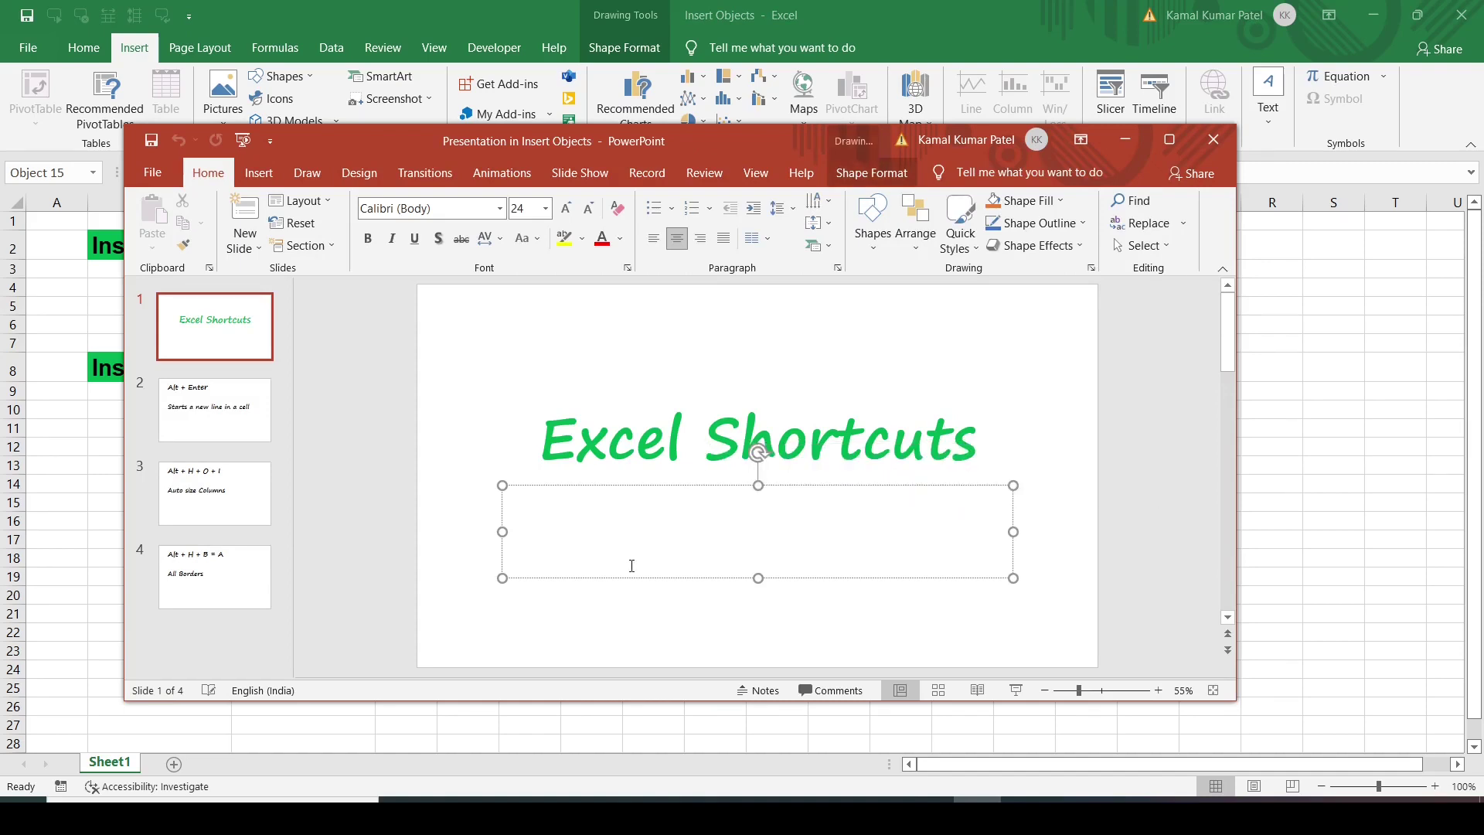
left_click(217, 625)
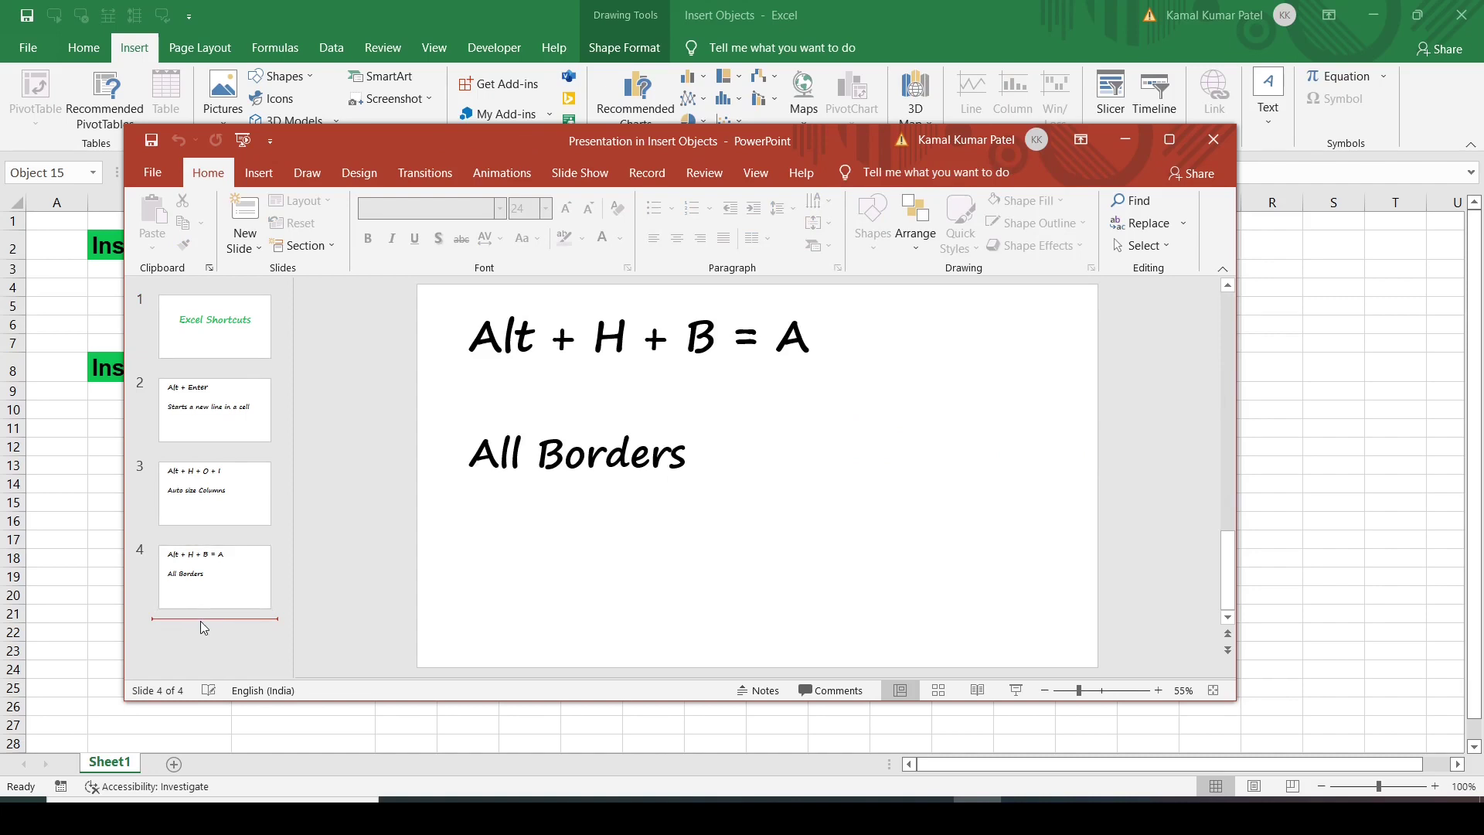
- Add a Title and Content slide at the end titled 'New'
left_click(244, 249)
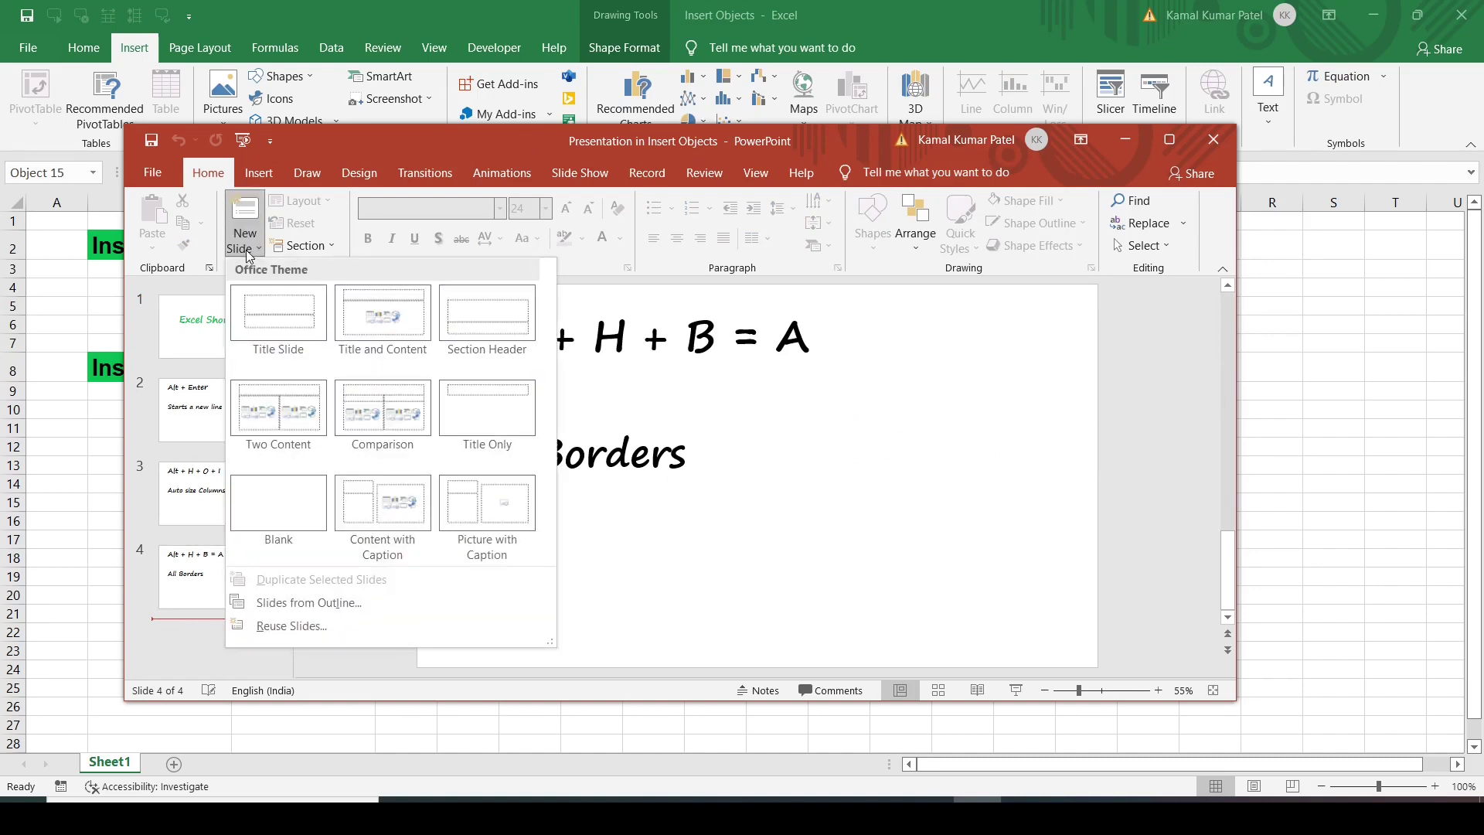
left_click(396, 313)
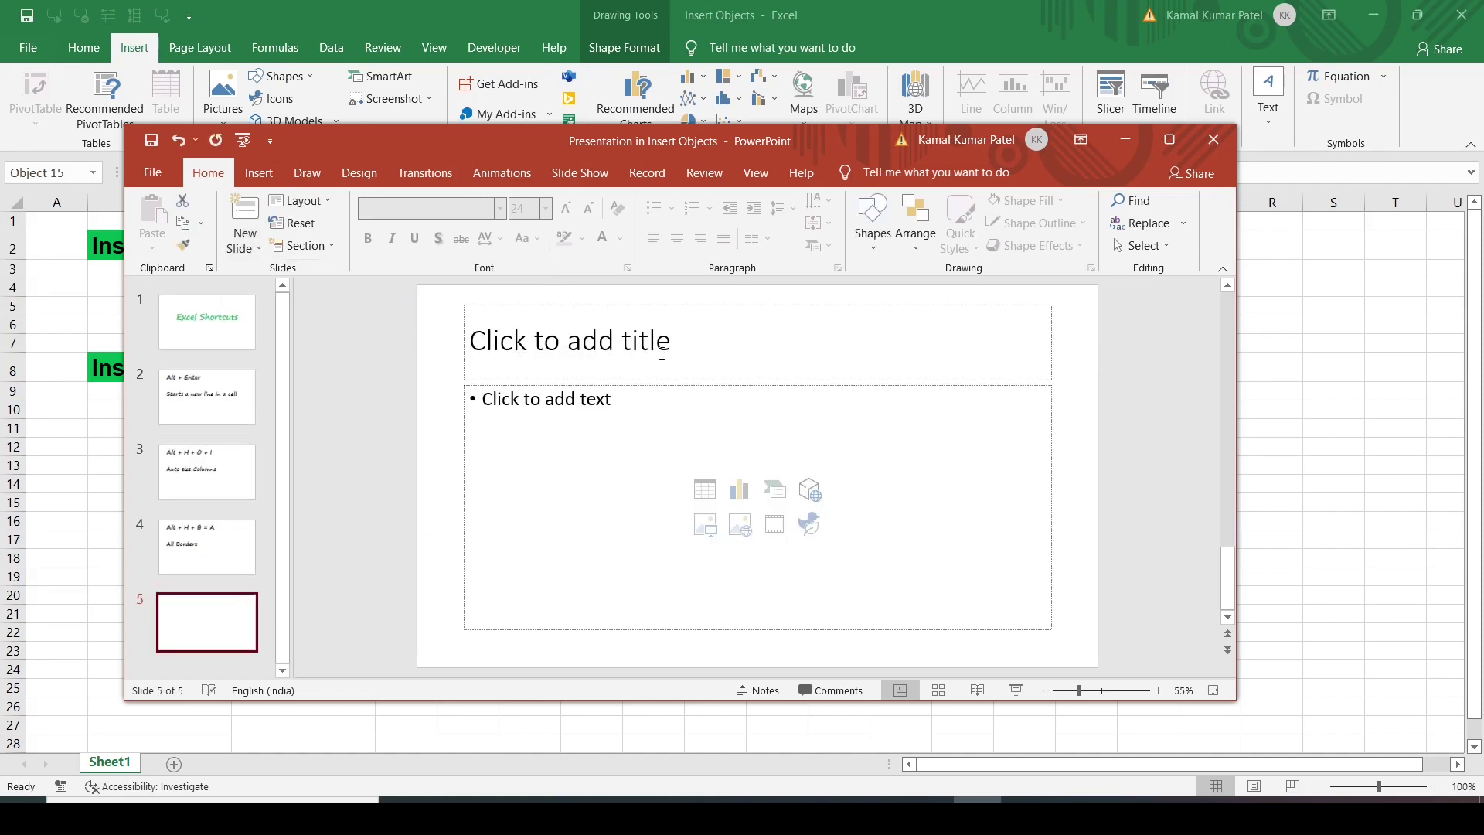
left_click(662, 353)
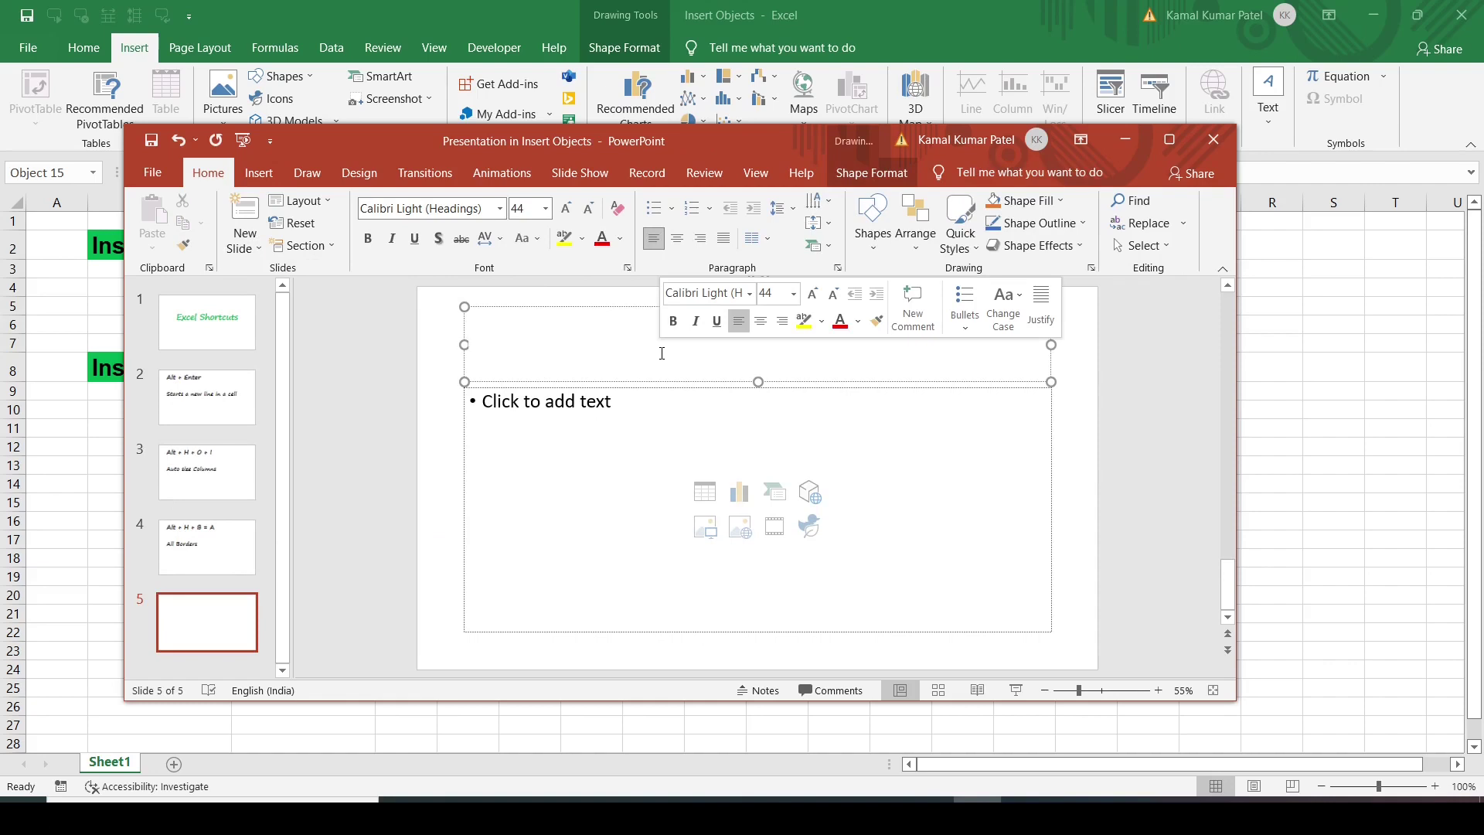
type("New")
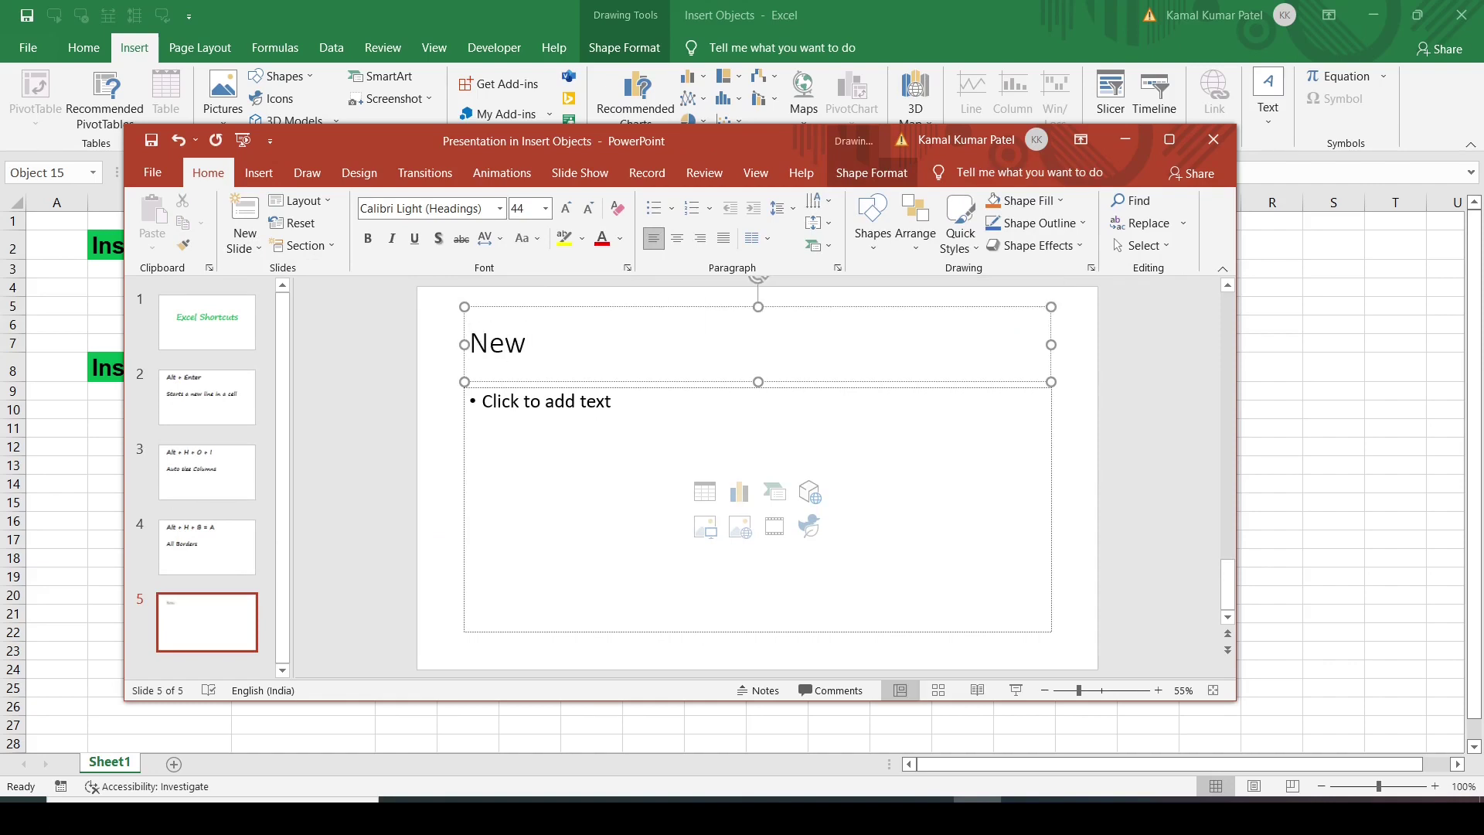
- Make the title 'New' bold, italic and green, then return to Excel
left_click_drag(541, 343, 463, 343)
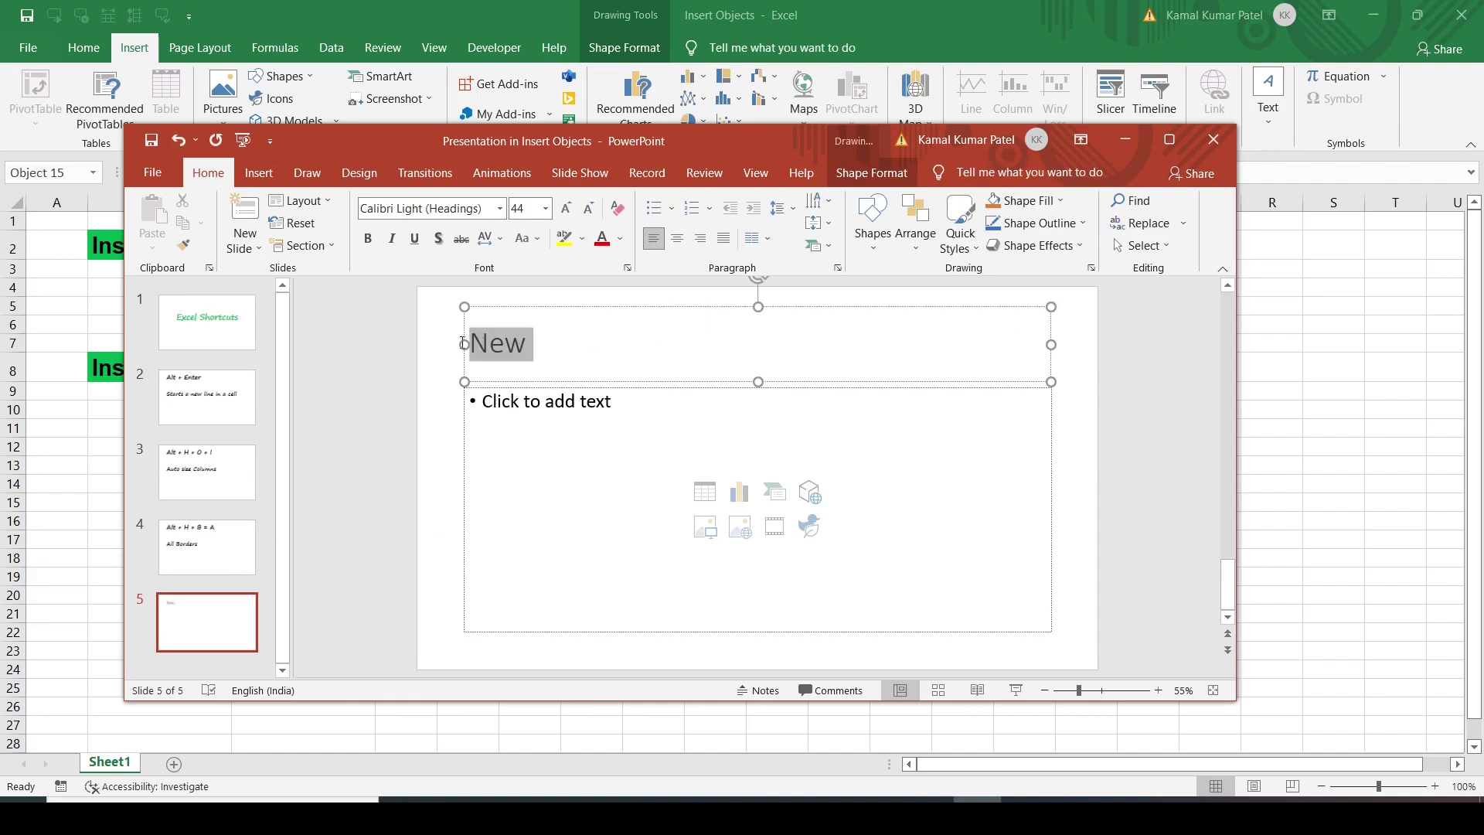
left_click(368, 238)
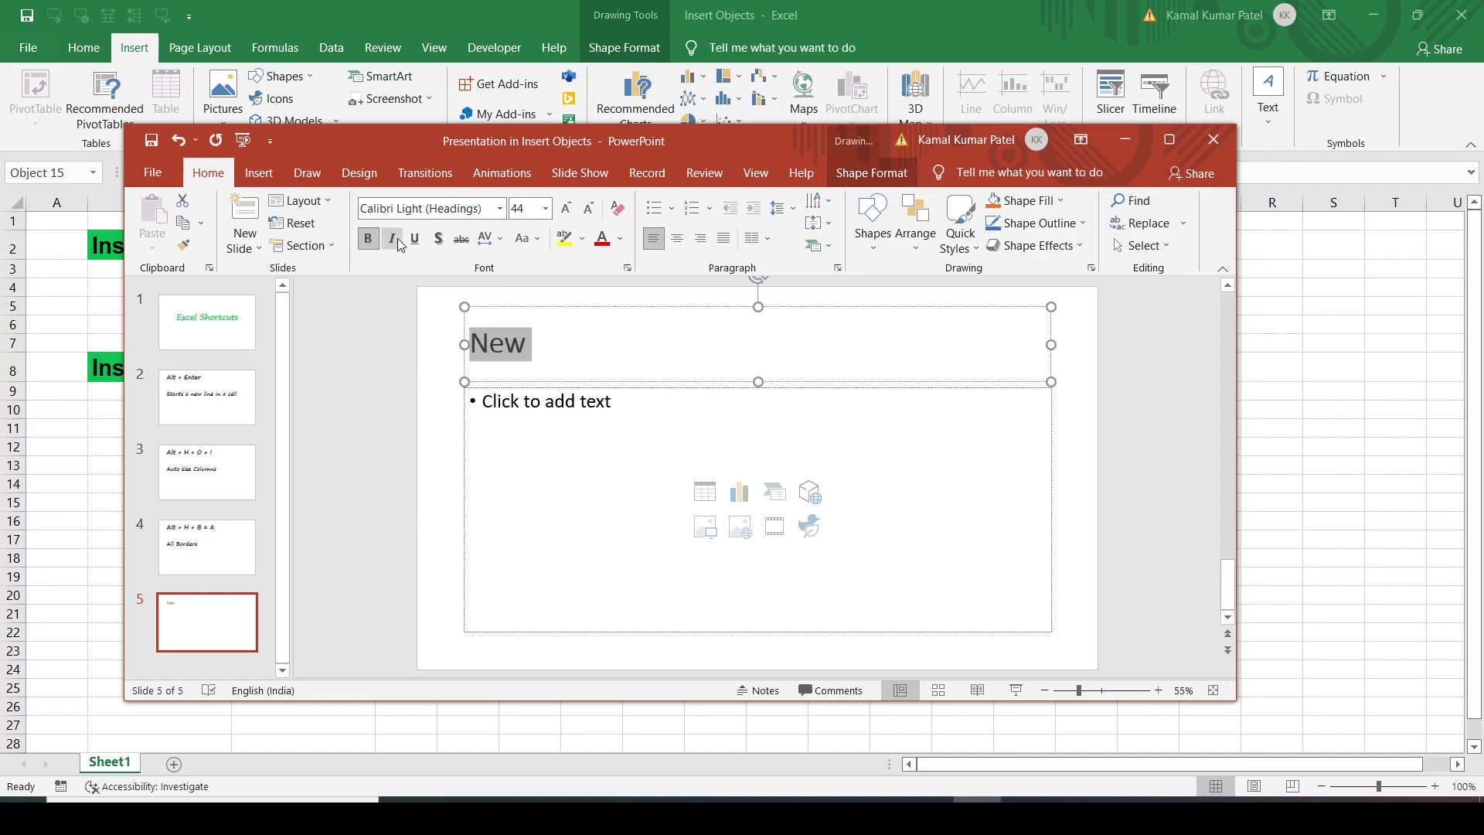
left_click(392, 239)
left_click(619, 241)
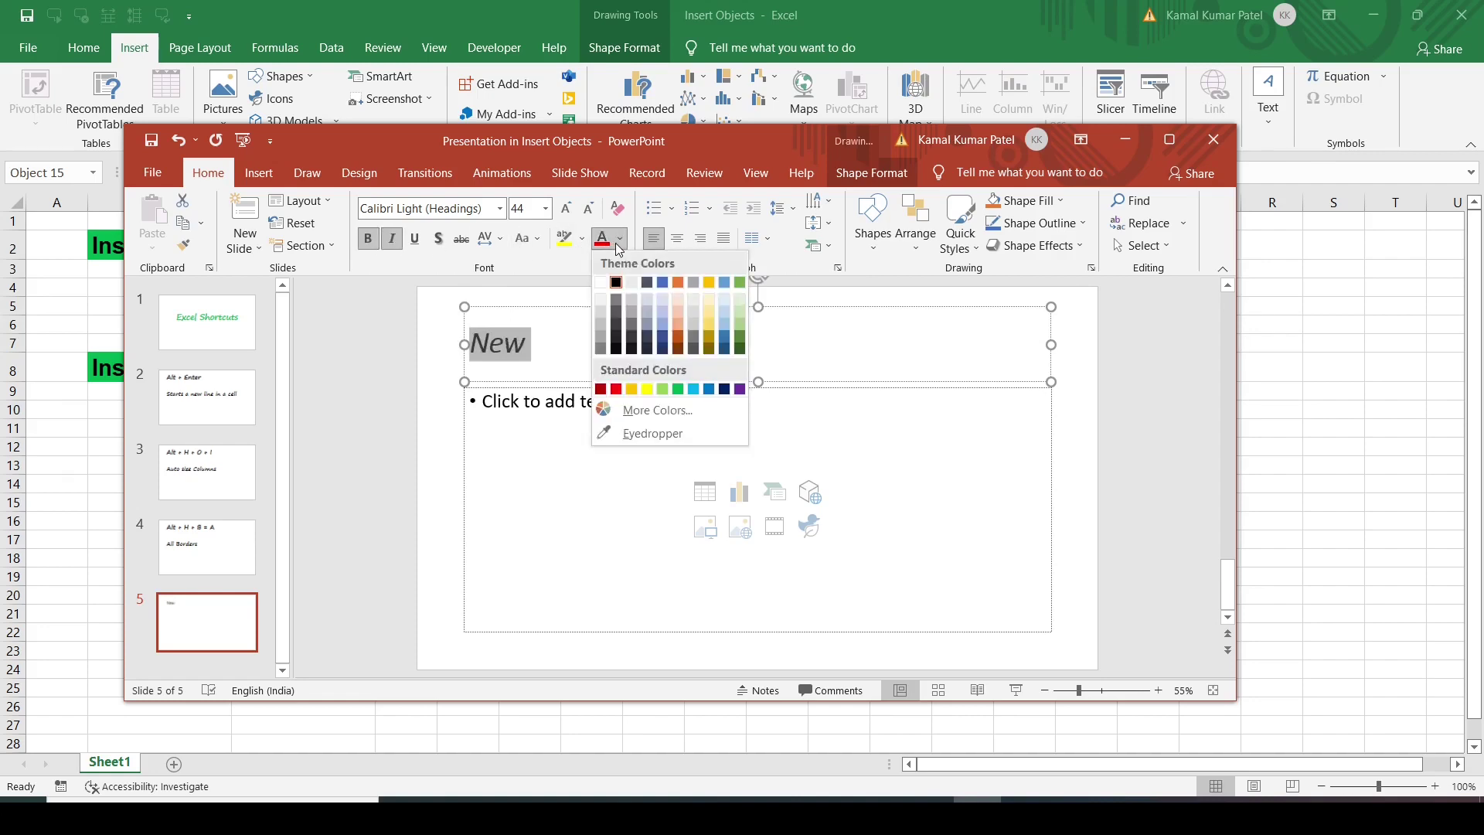
left_click(679, 389)
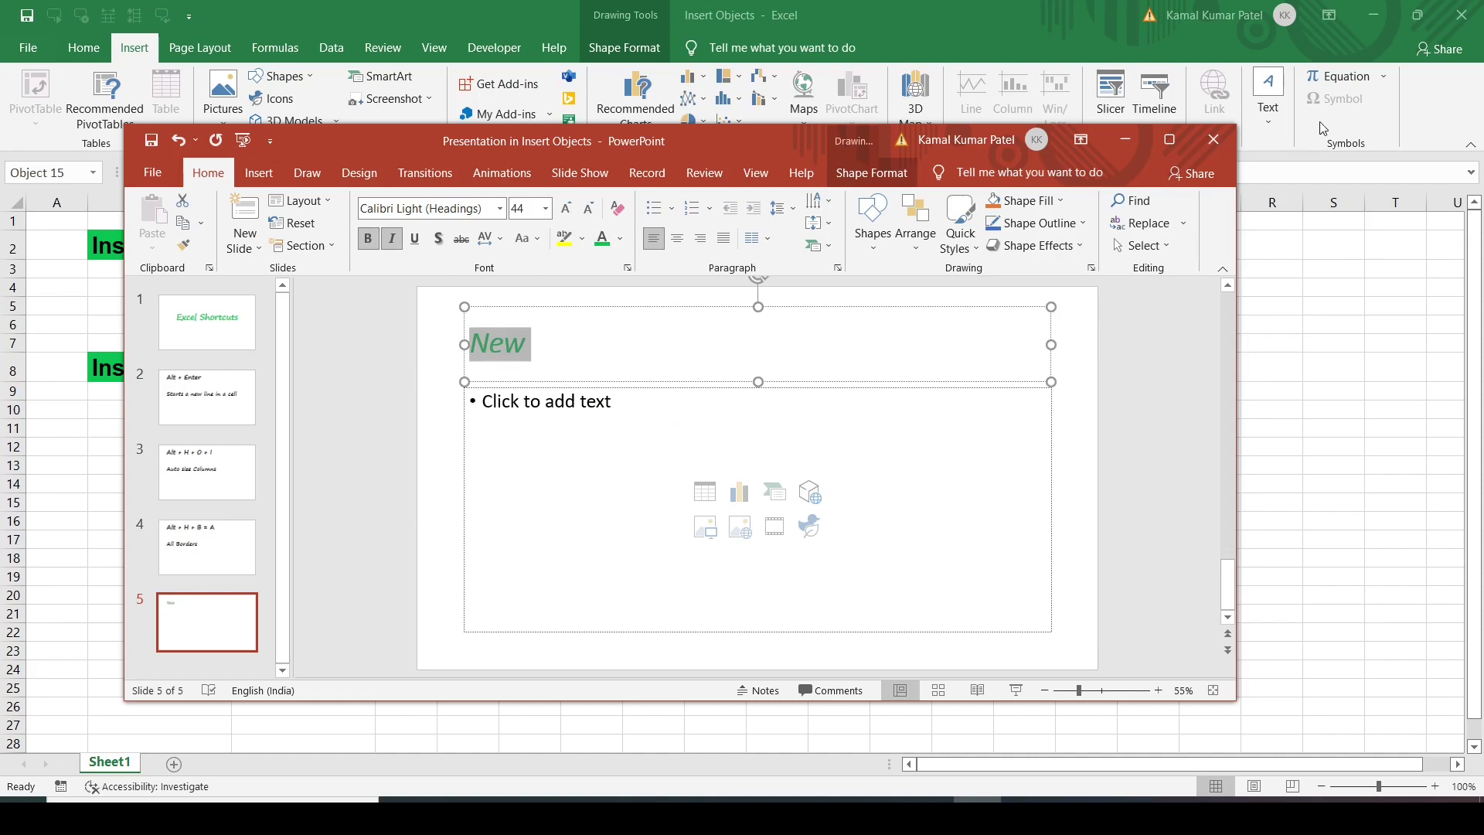
left_click(1225, 143)
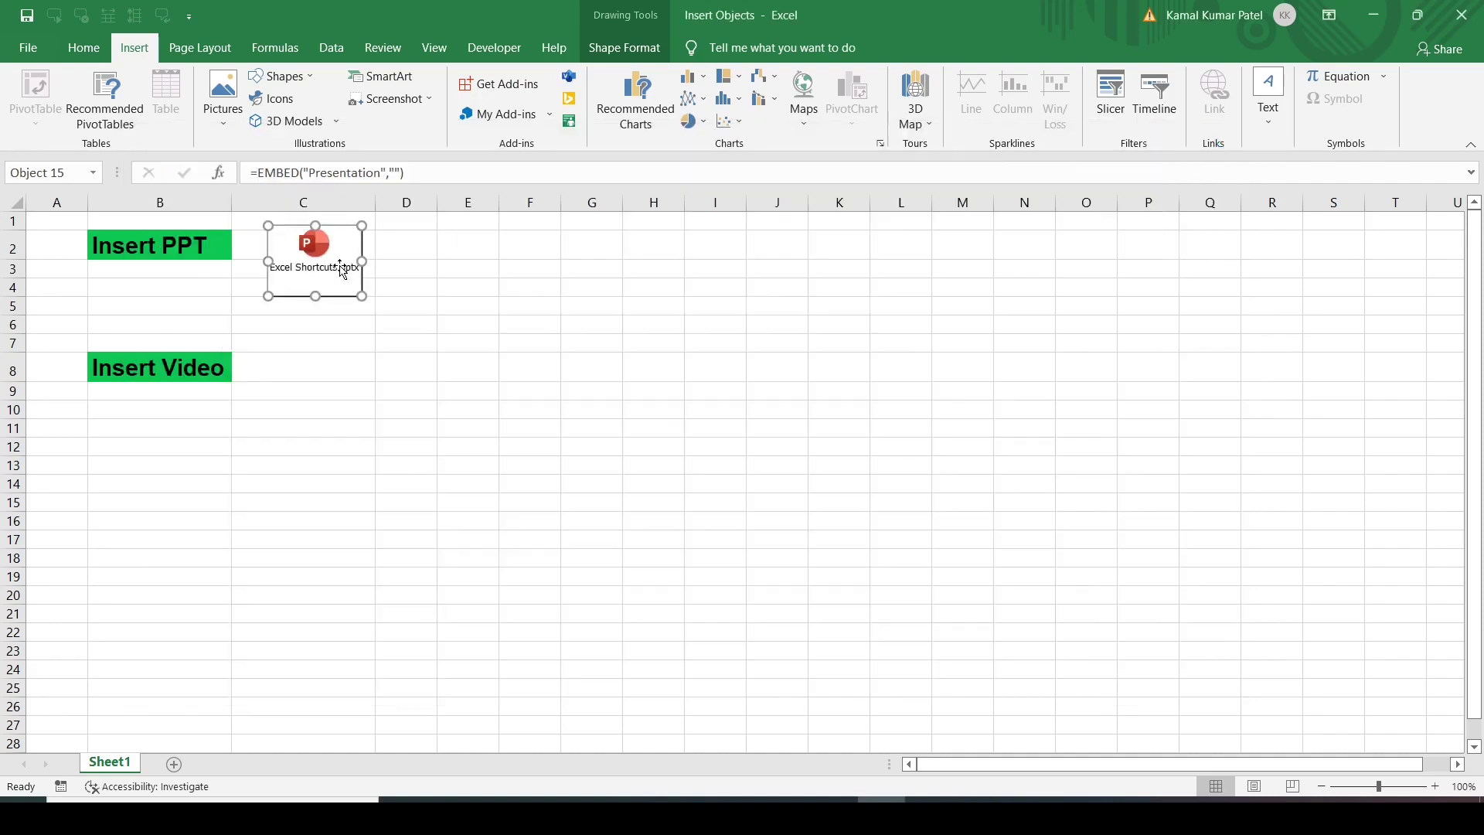
double_click(308, 246)
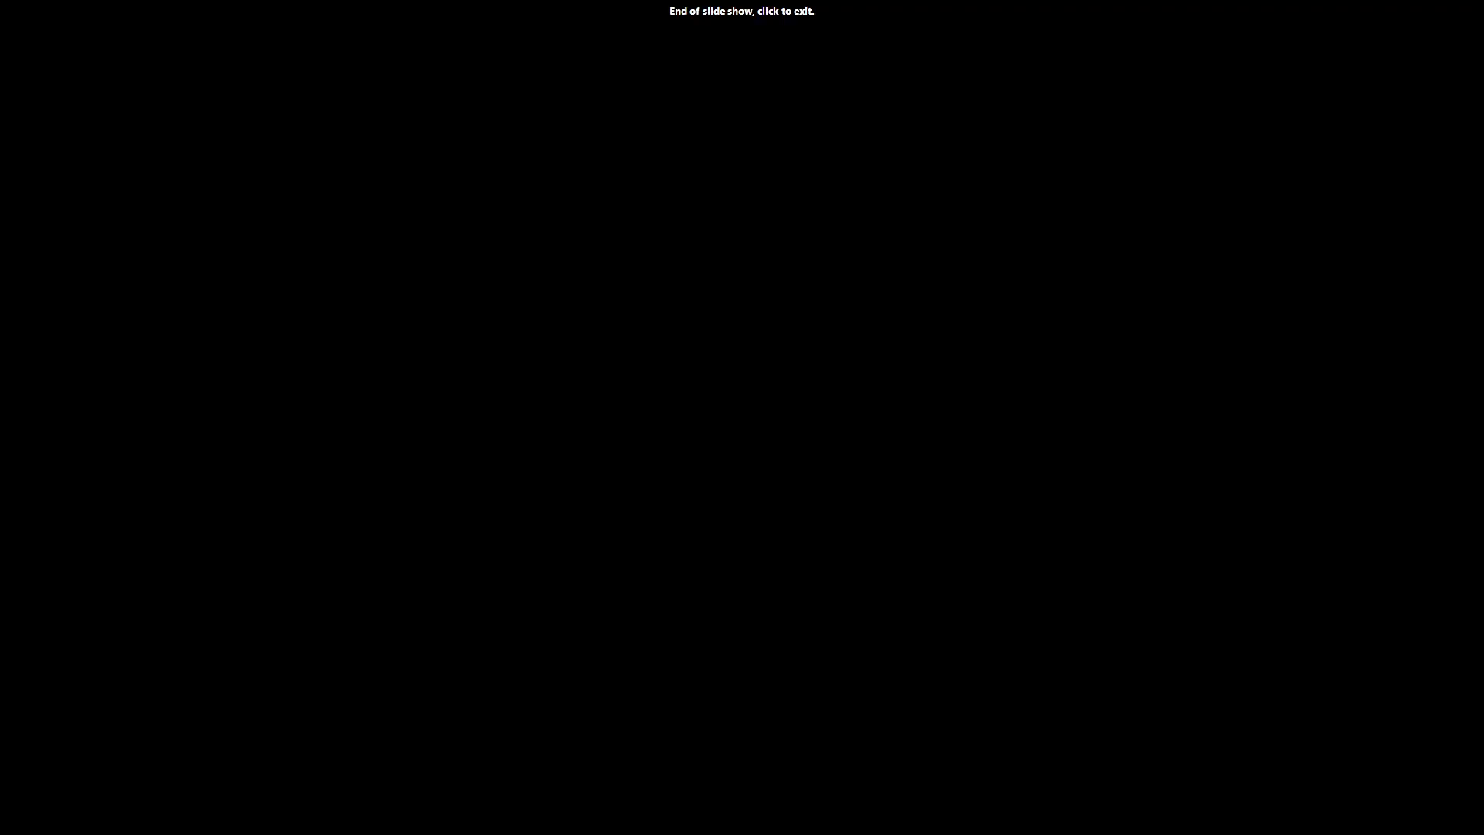
left_click(773, 369)
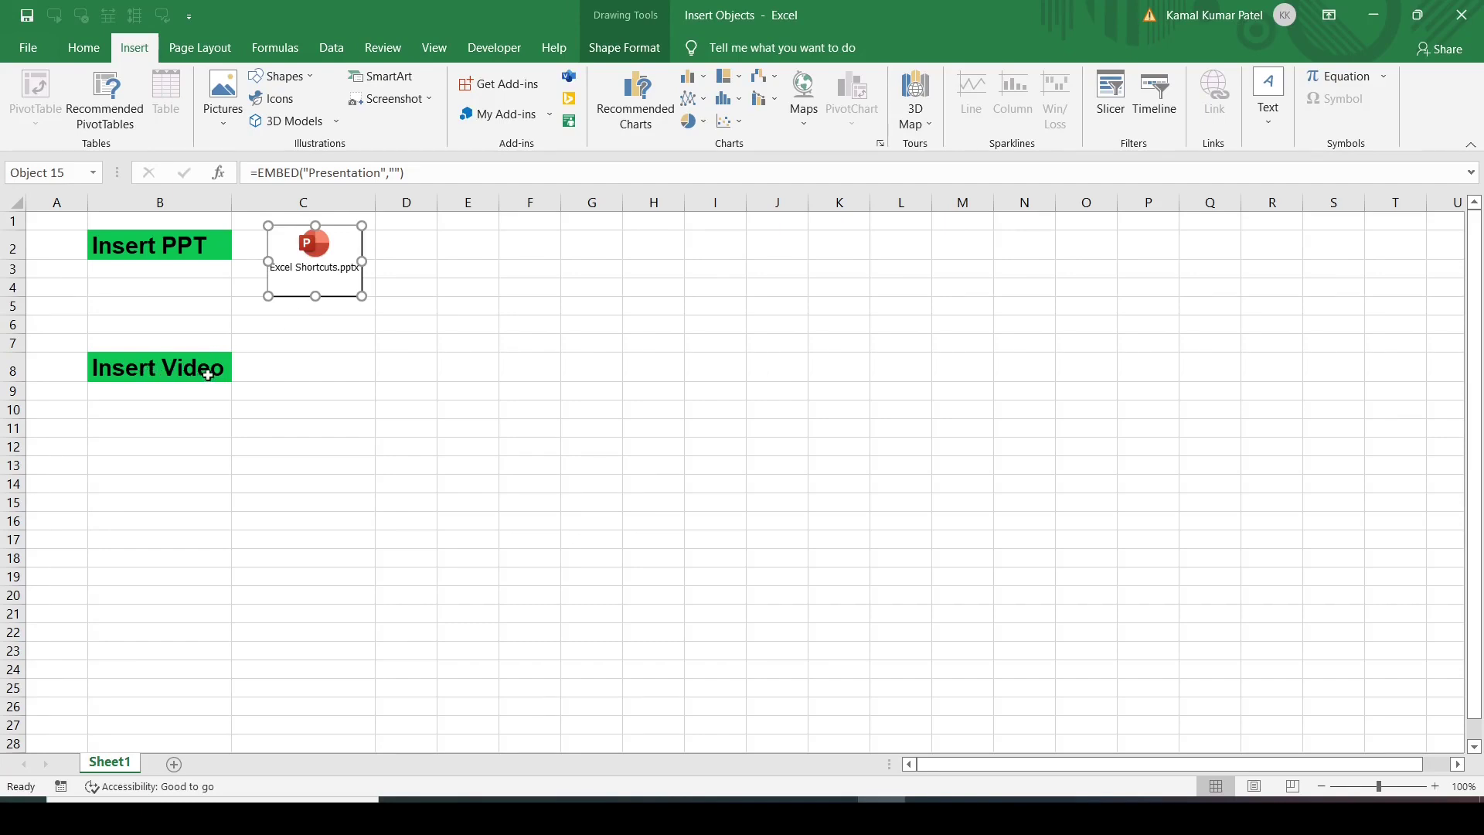
- Select cell C8 and open the Object dialog on Create from File
left_click(317, 373)
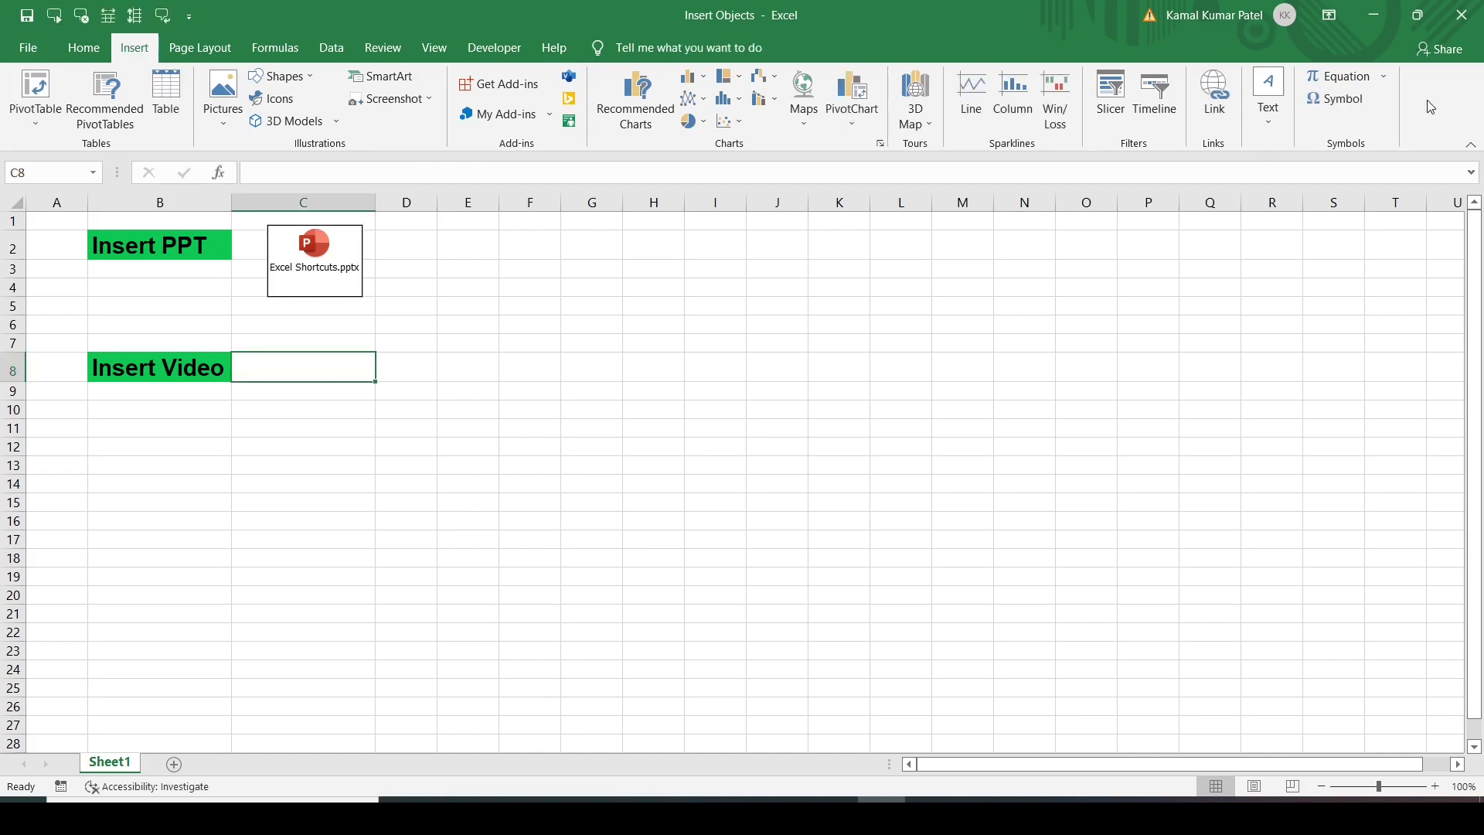
left_click(1268, 130)
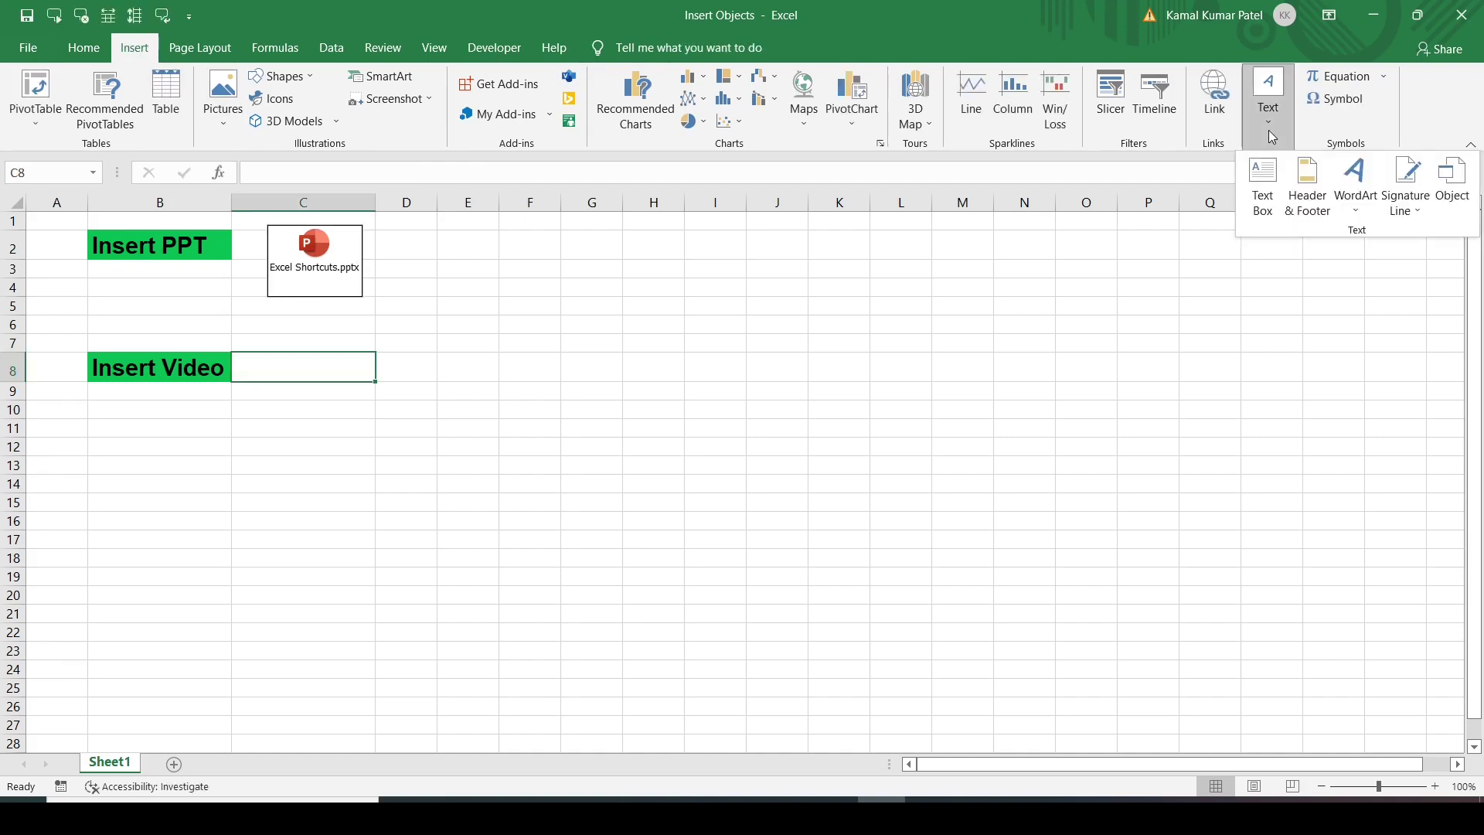
left_click(1453, 186)
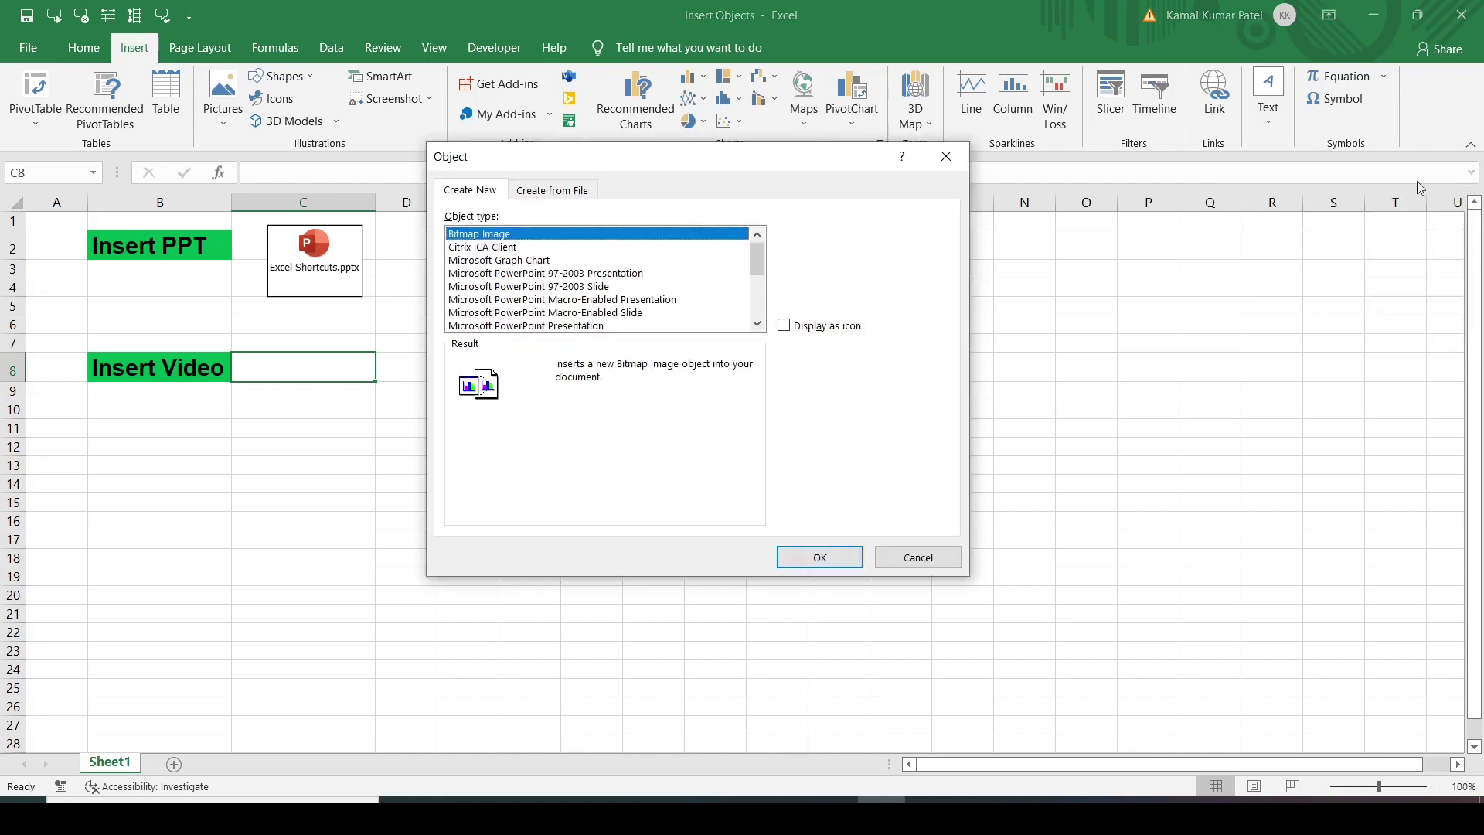
left_click(562, 193)
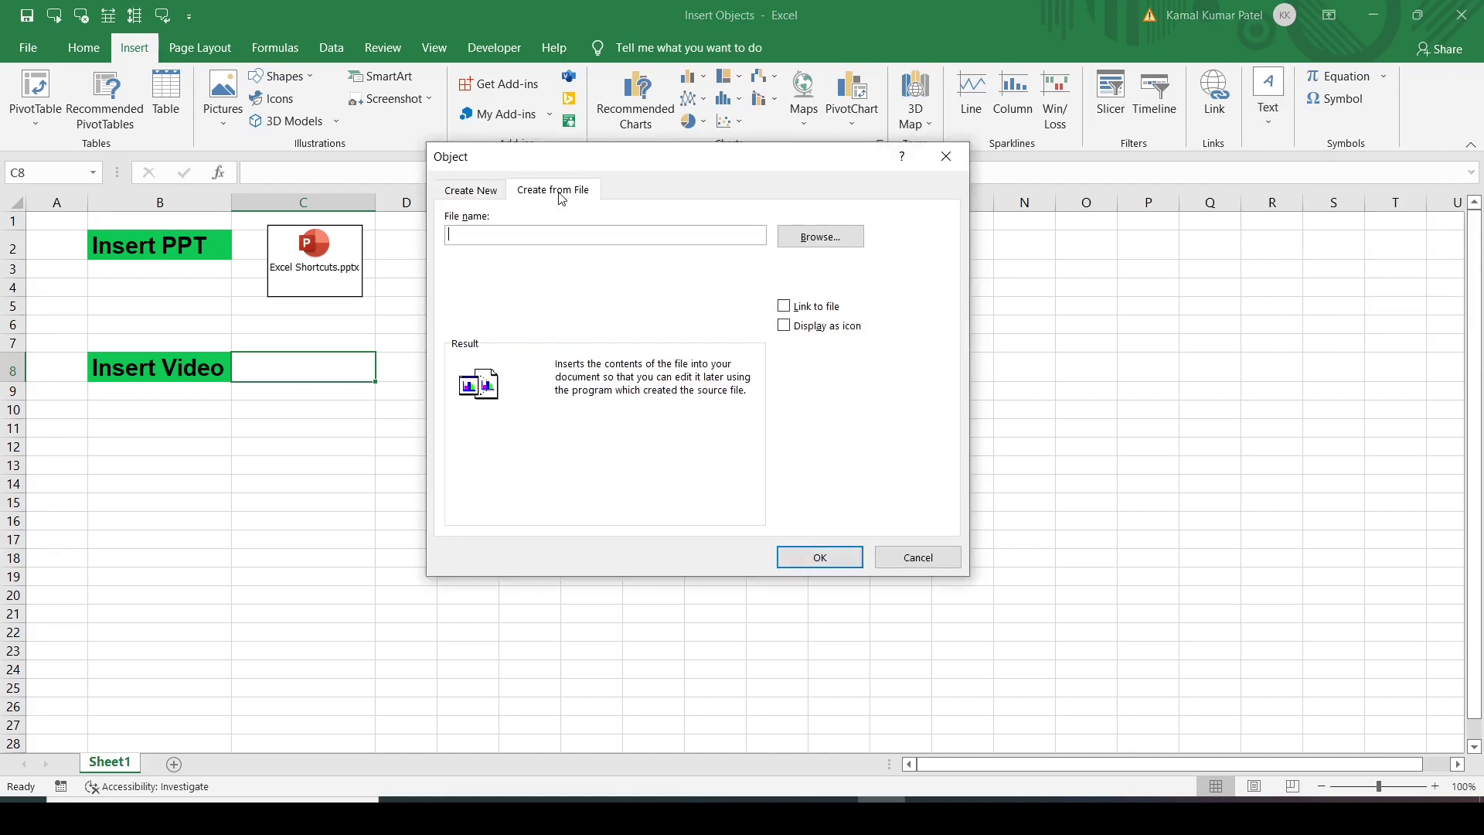
- Embed Excel Protect Sheet.mp4 as an icon beside the Insert Video label
left_click(839, 239)
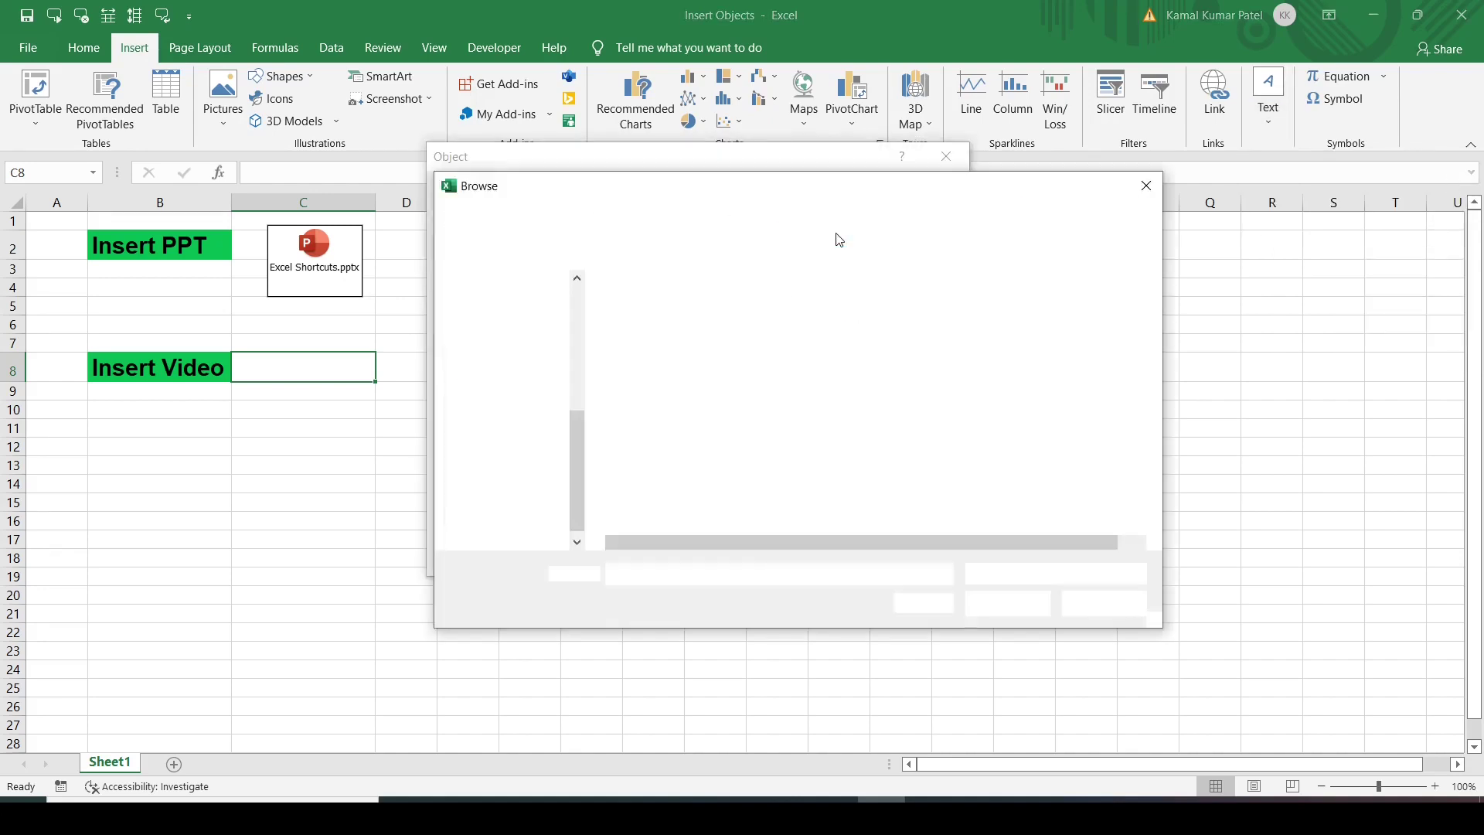
left_click(674, 314)
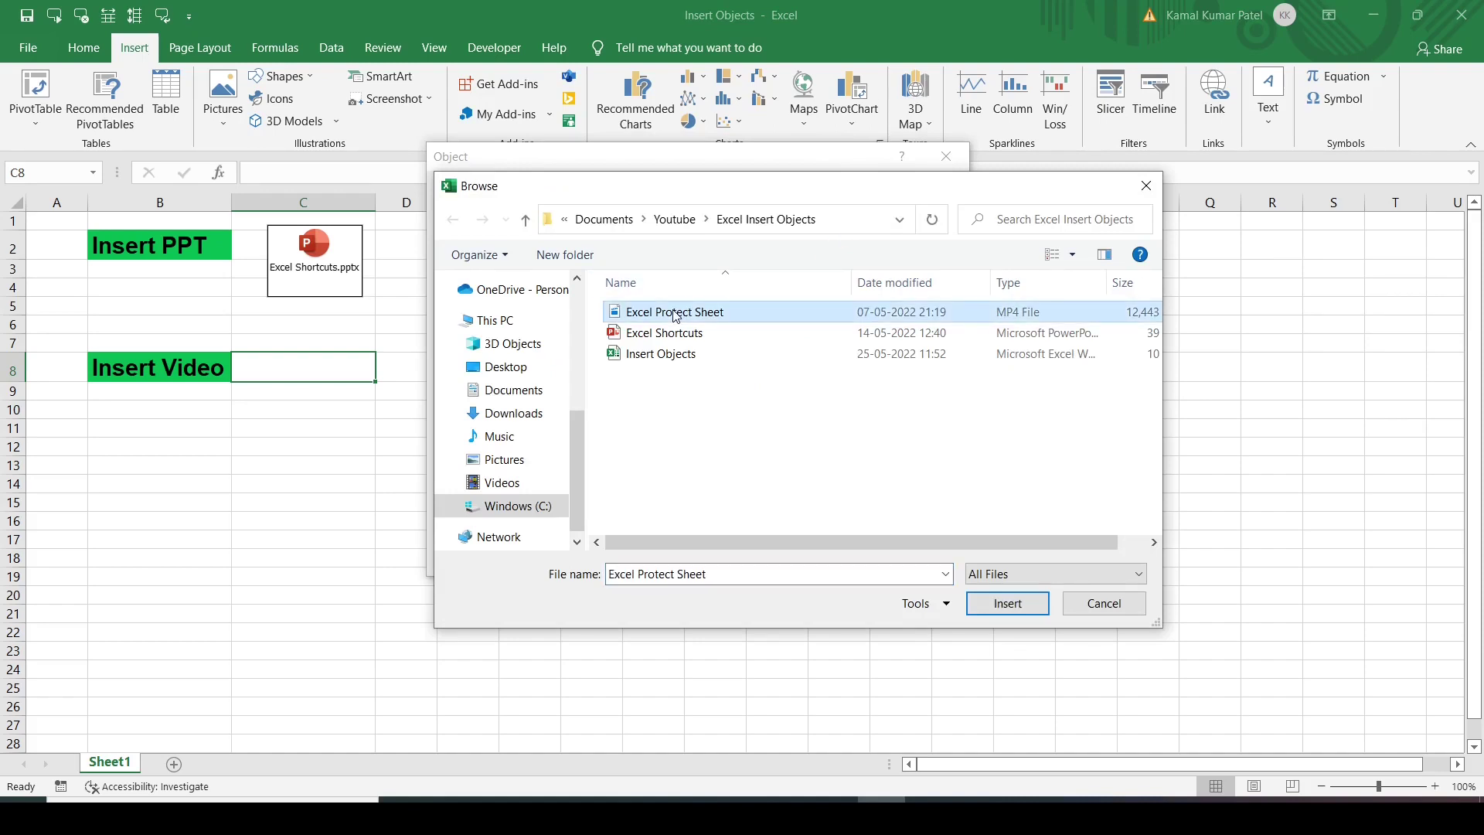
double_click(674, 314)
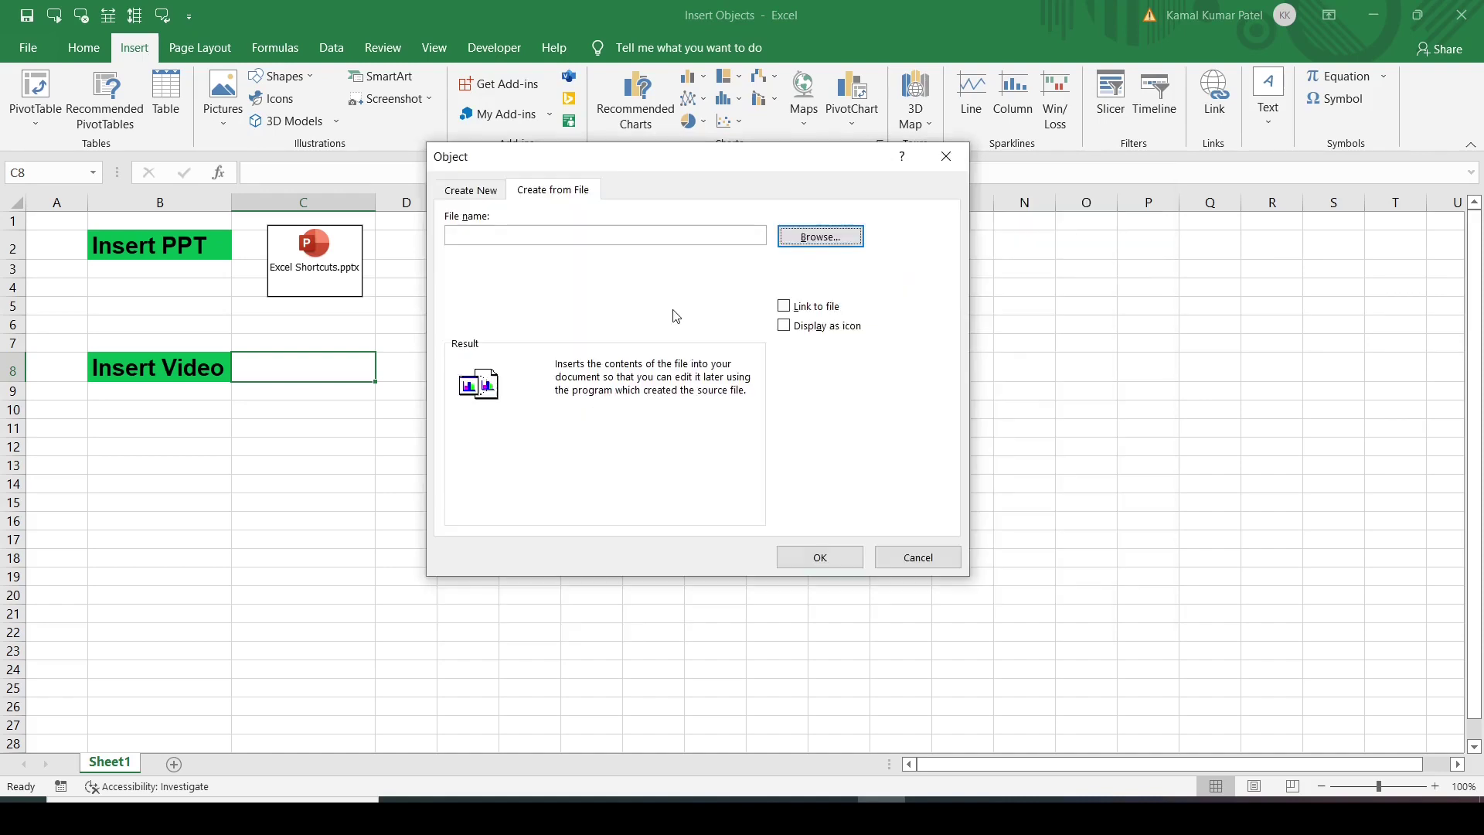
left_click(808, 329)
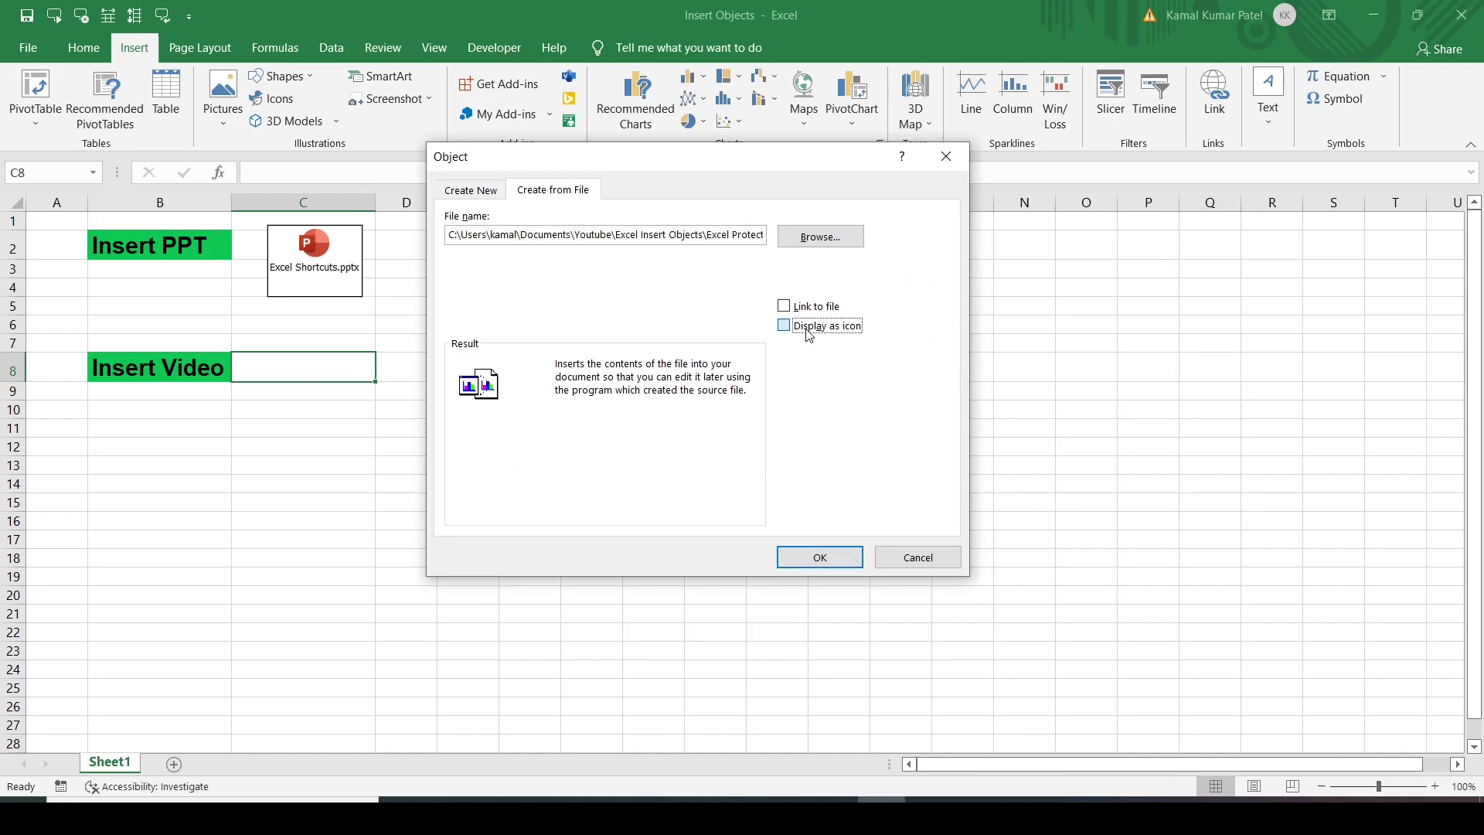
left_click(819, 557)
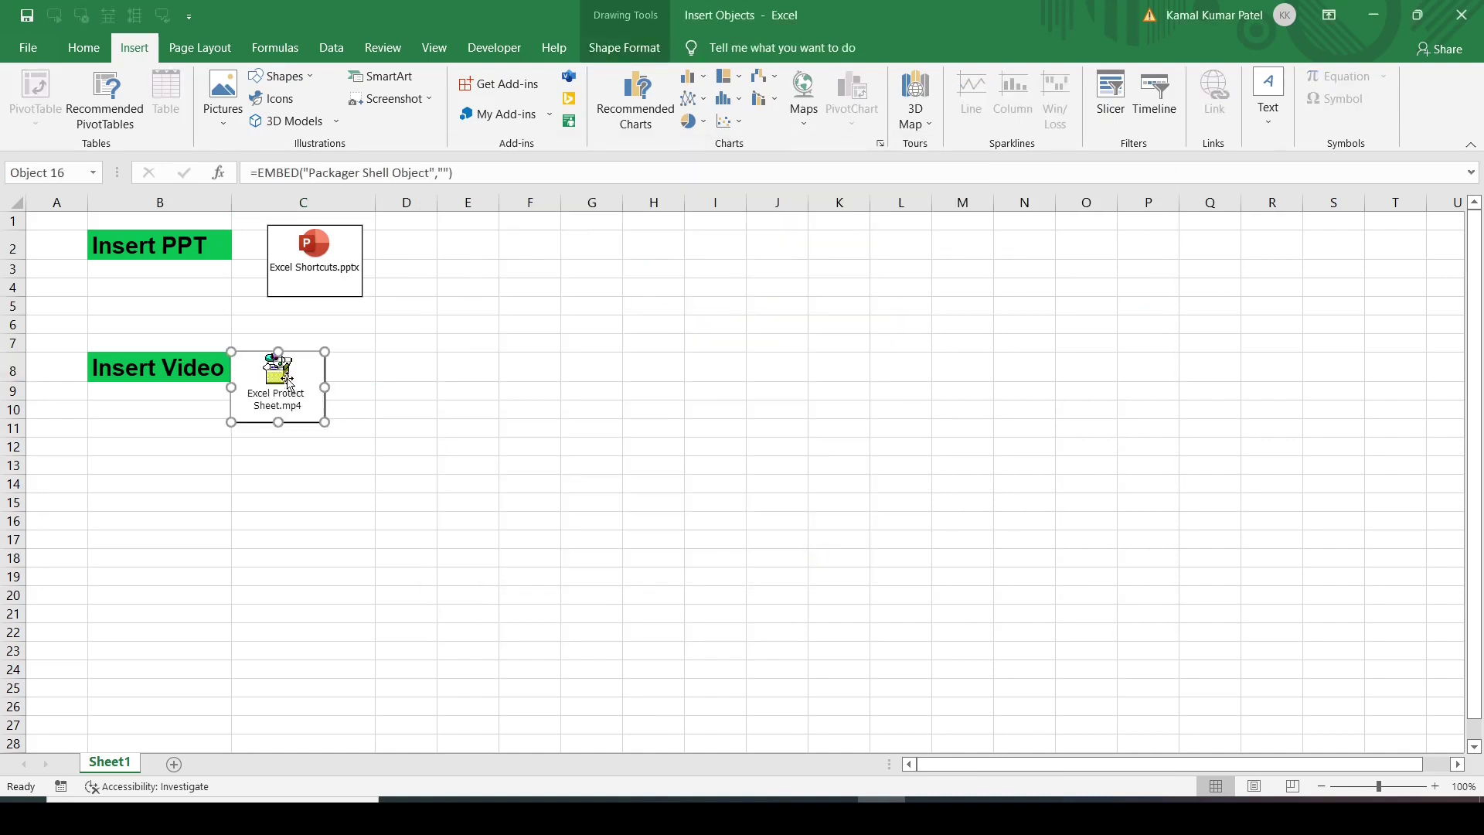
- Centre the video icon in column C, then play the video and close the player
left_click_drag(288, 381, 318, 376)
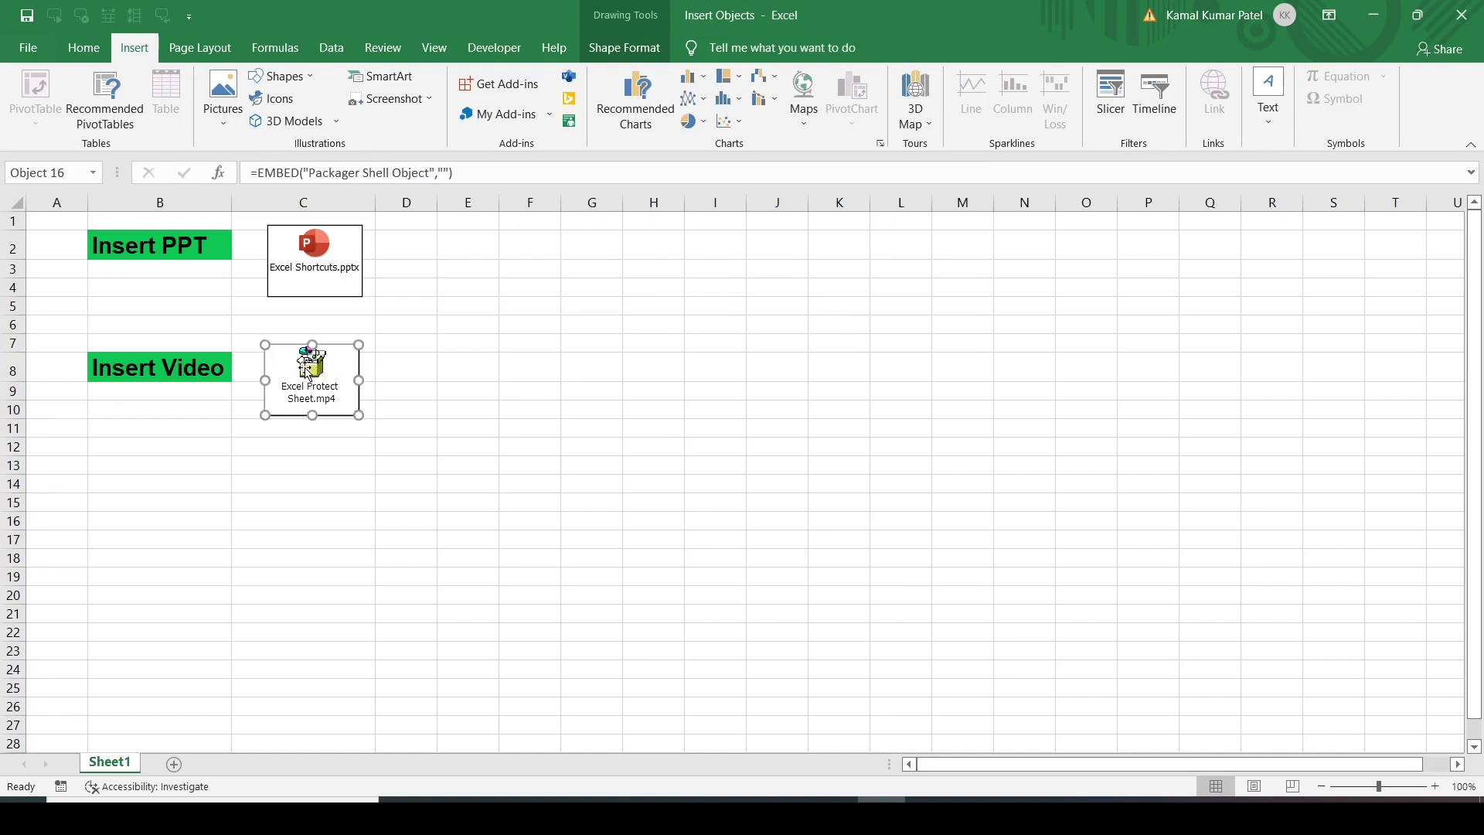
double_click(306, 368)
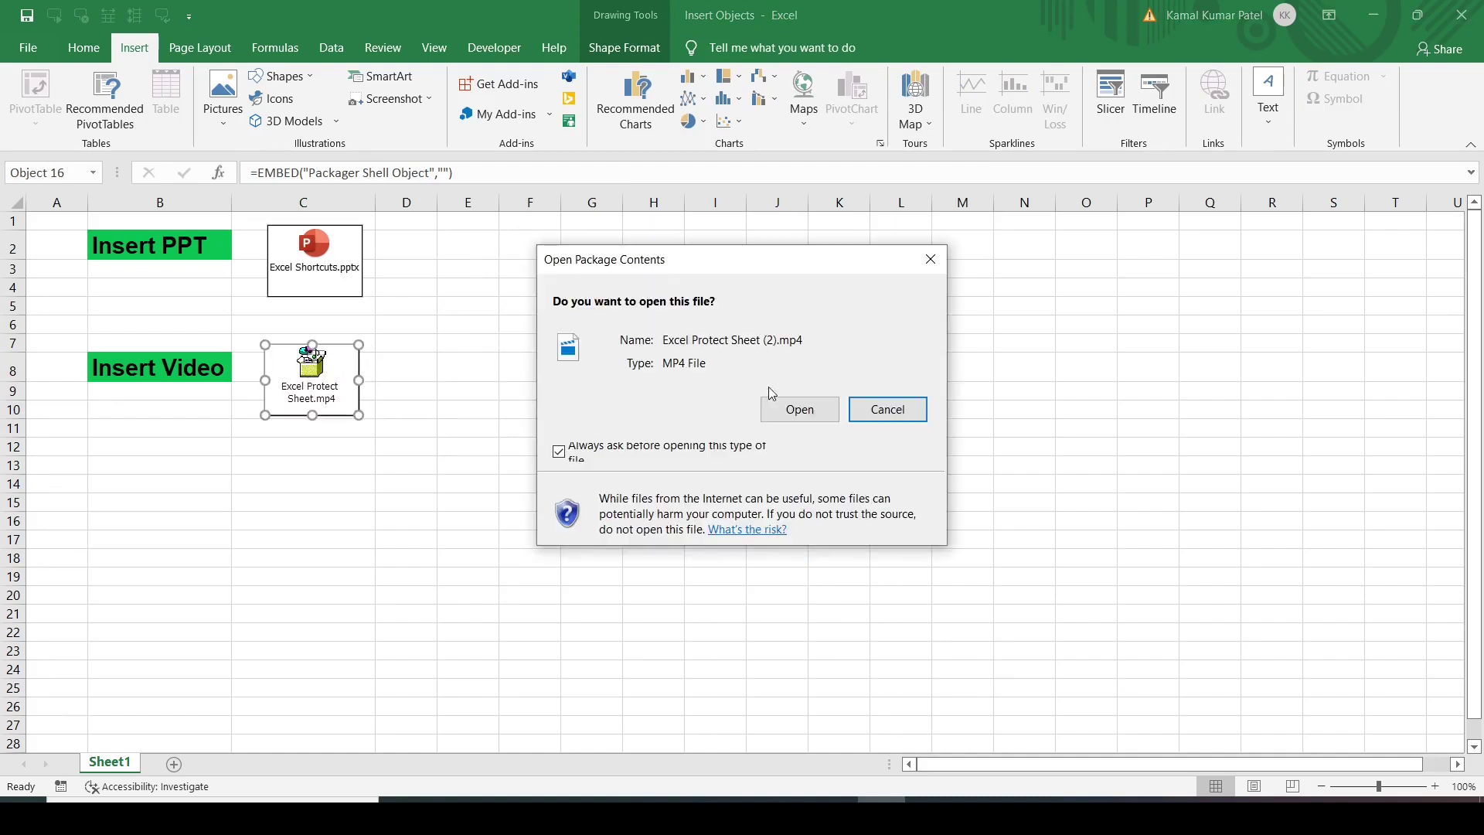
left_click(797, 412)
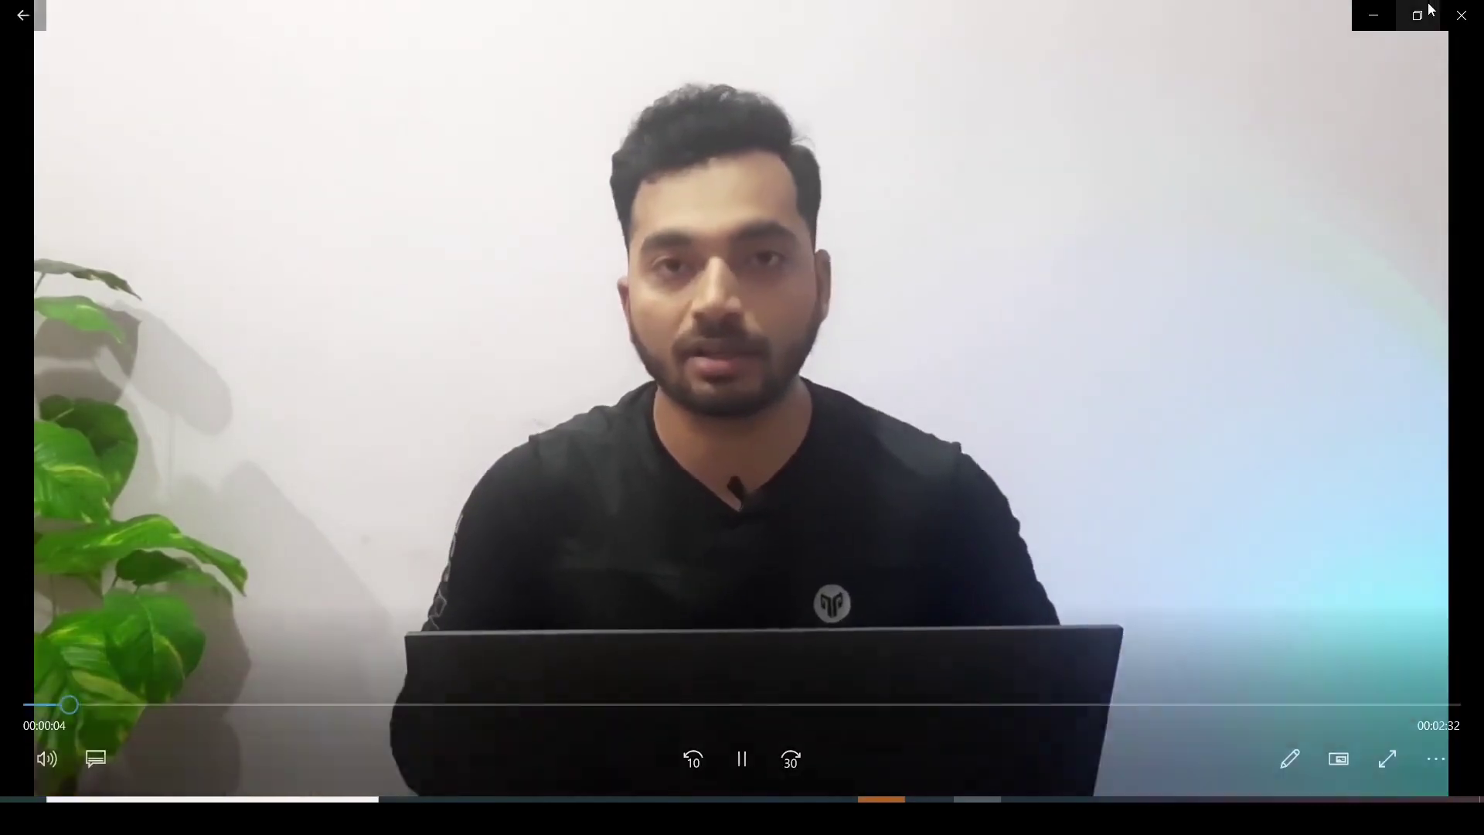
left_click(1459, 17)
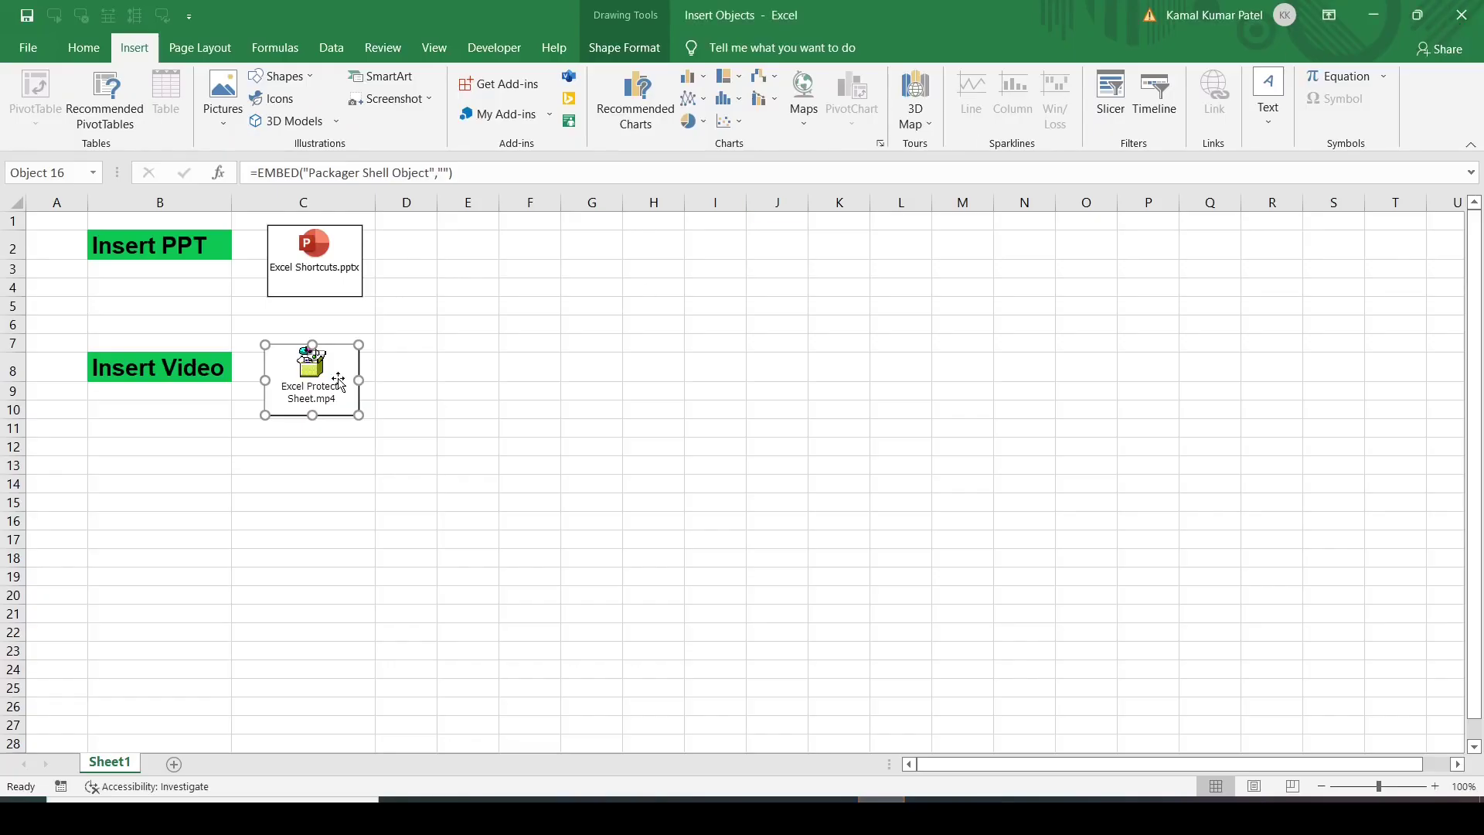